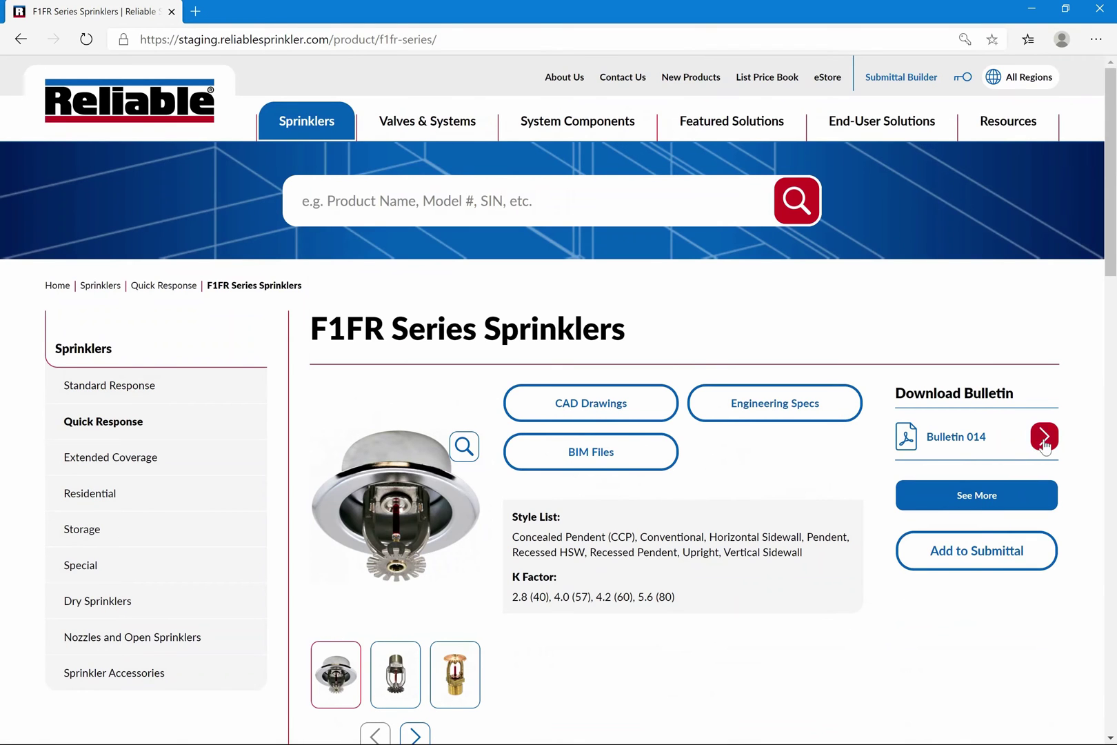
Scroll through the F1FR Series bulletin 014 PDF, then close it to return to the product page
click(1045, 442)
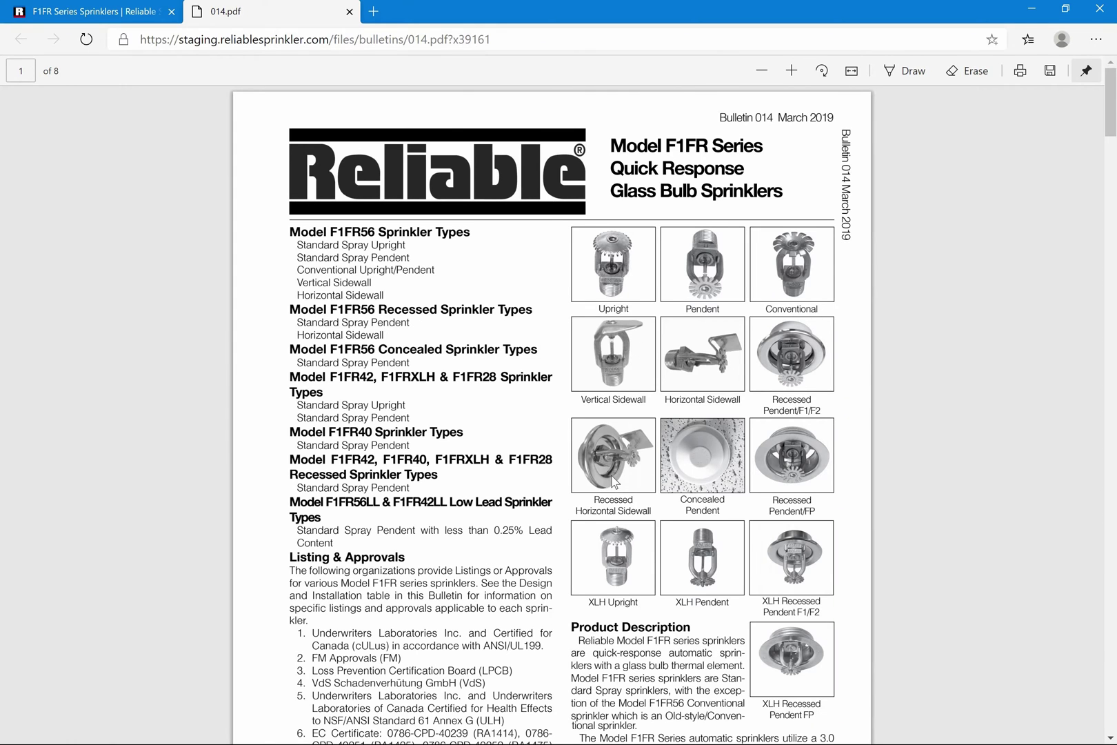
scroll(614, 482, down, 15)
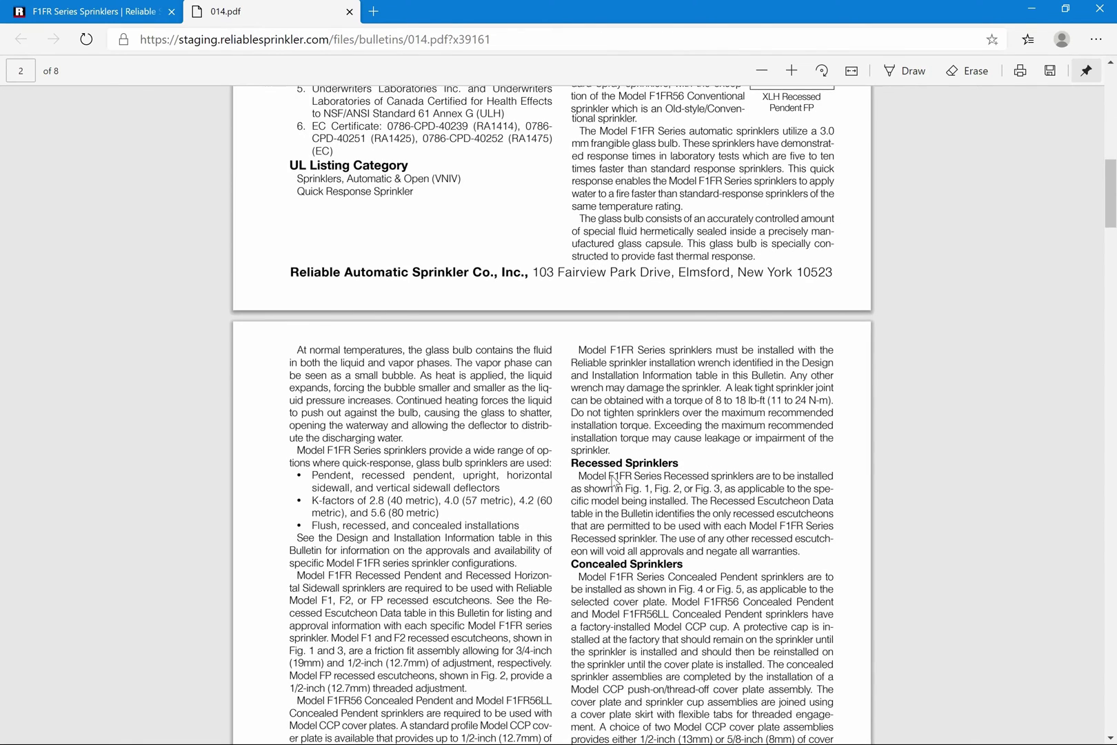
scroll(614, 482, down, 9)
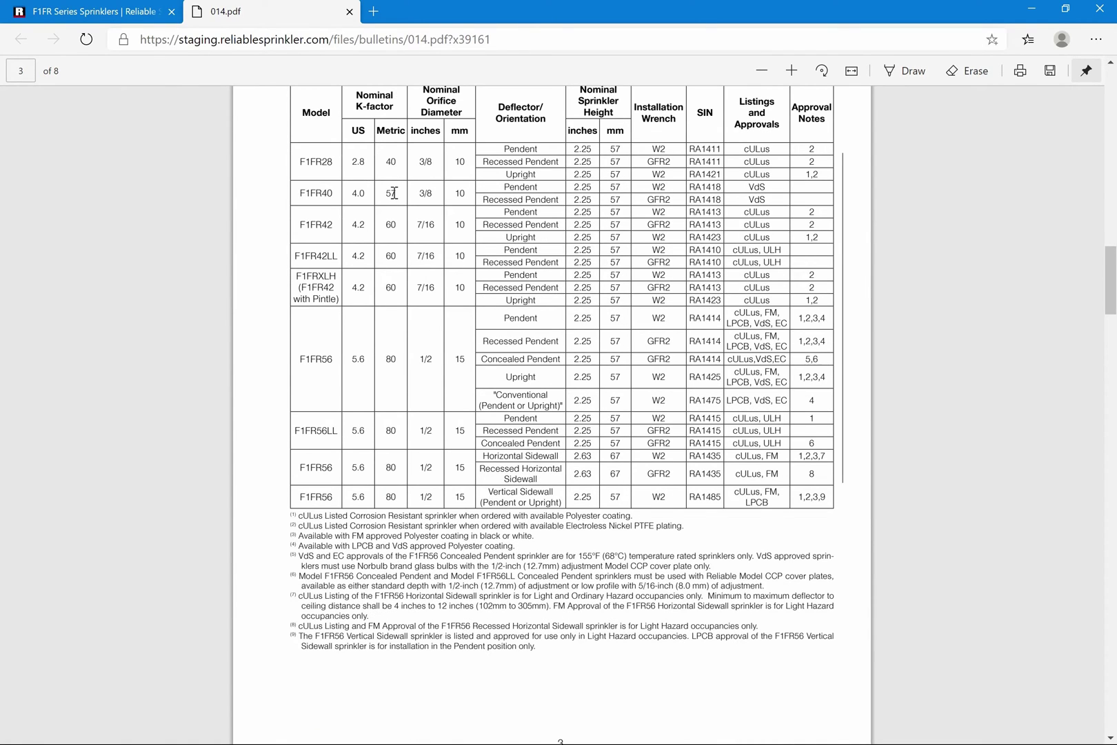
click(349, 11)
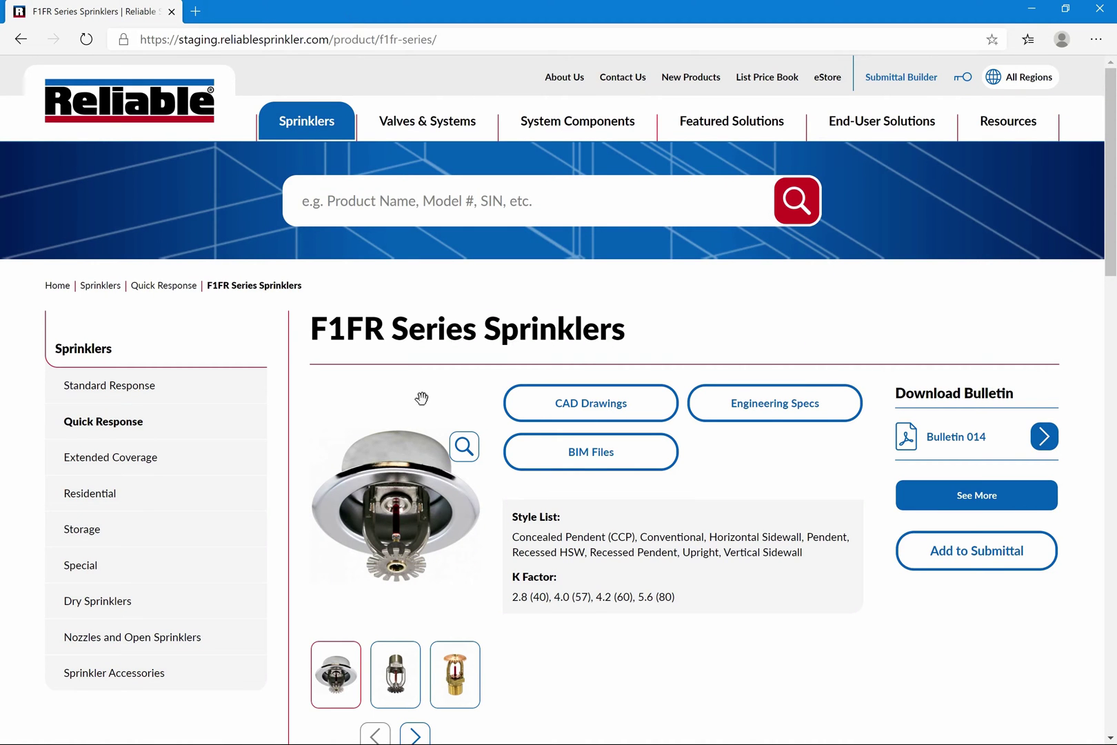
Add the F1FR Series and G5 Concealed Pendent sprinklers to the submittal
click(992, 563)
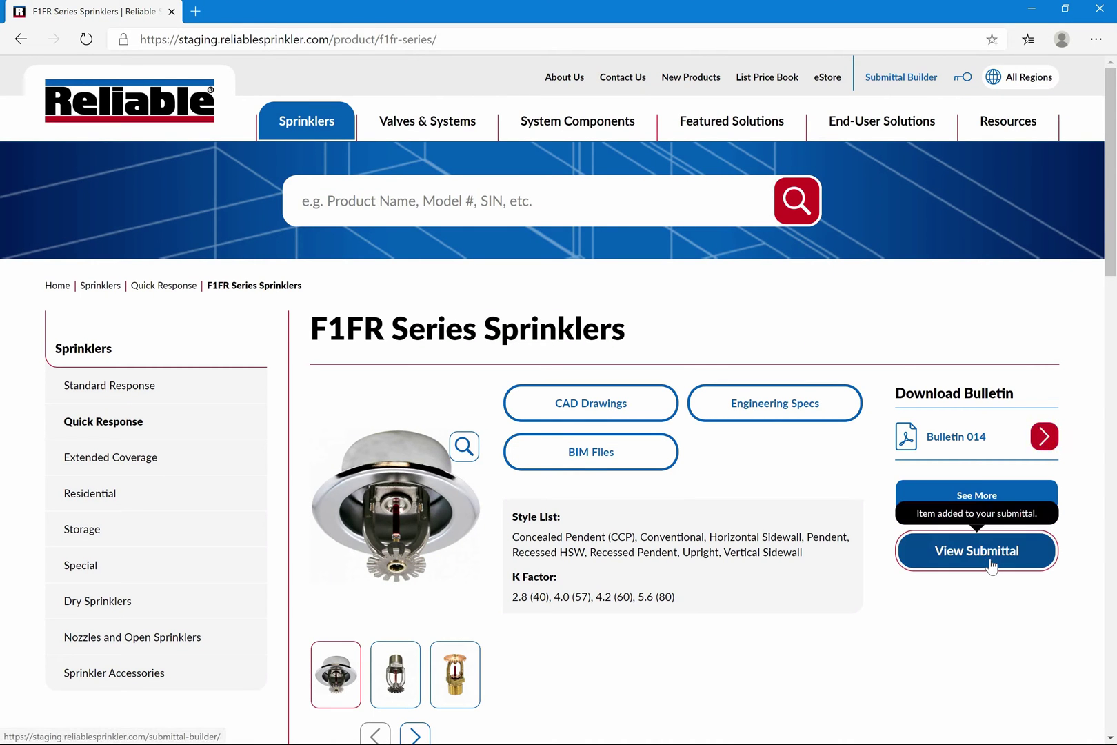
scroll(991, 564, down, 15)
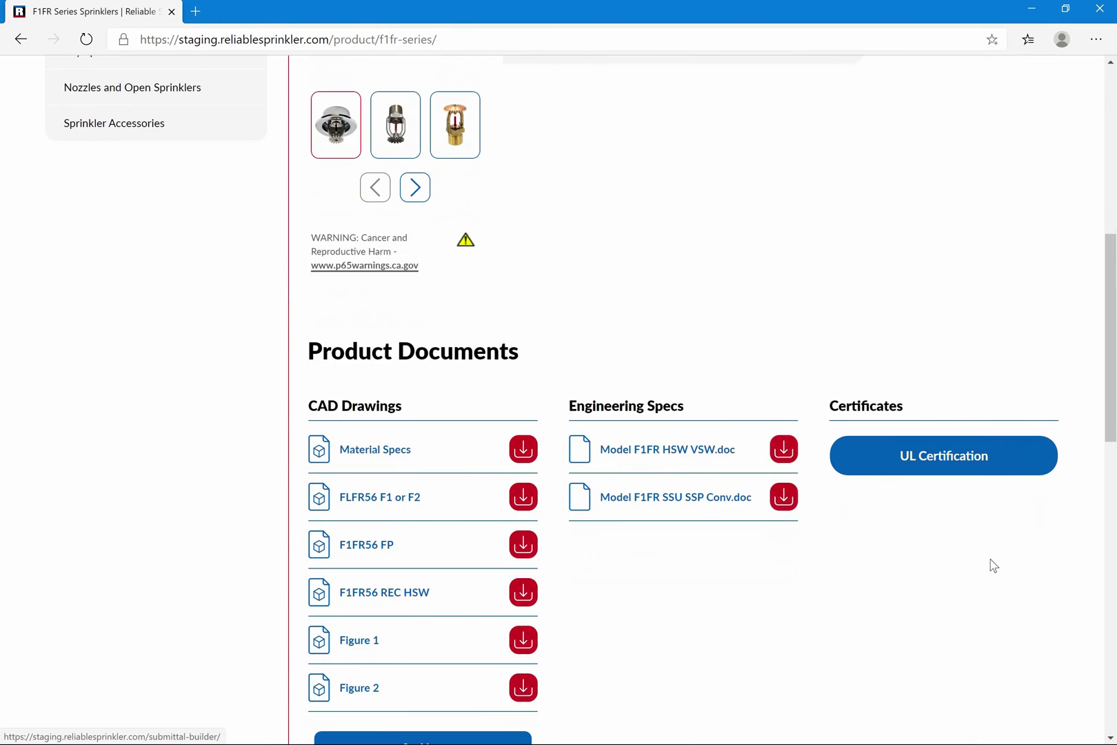
scroll(993, 565, down, 5)
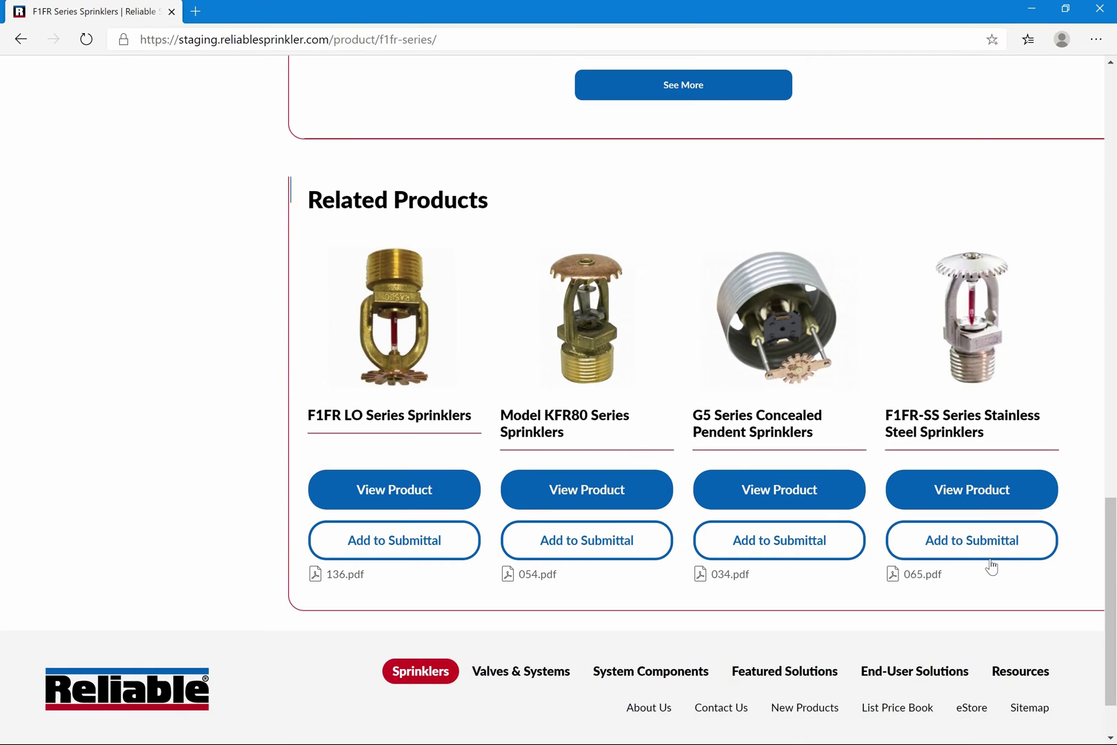
click(969, 551)
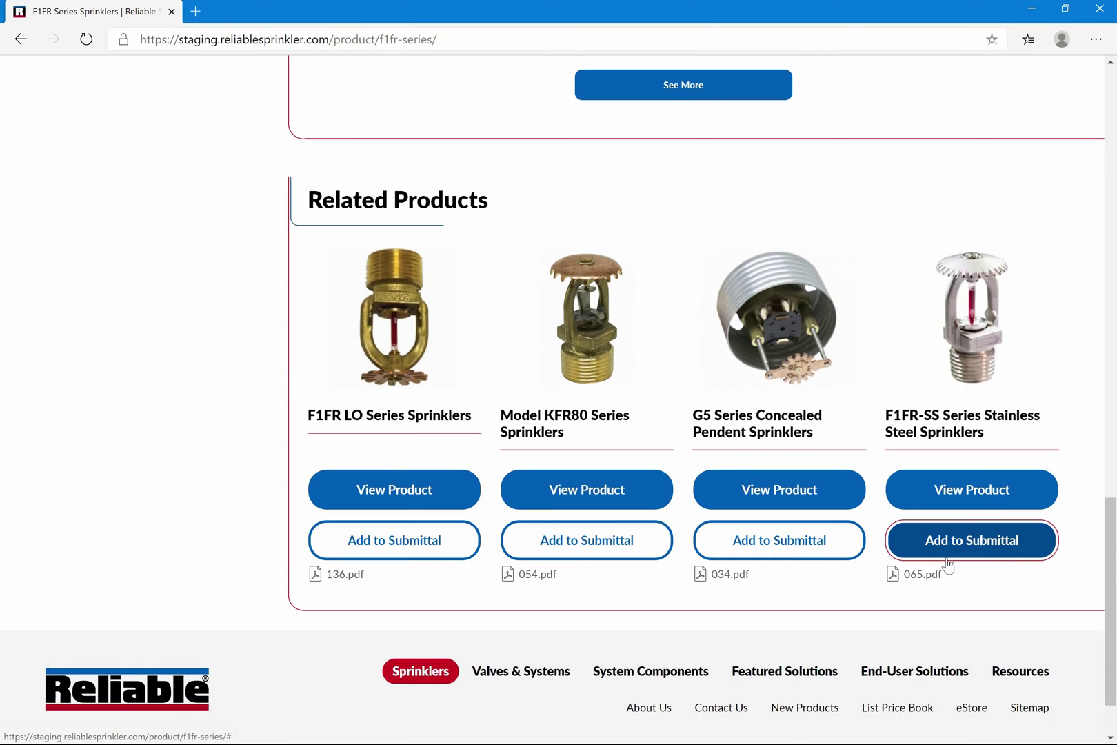
click(788, 554)
scroll(787, 554, up, 15)
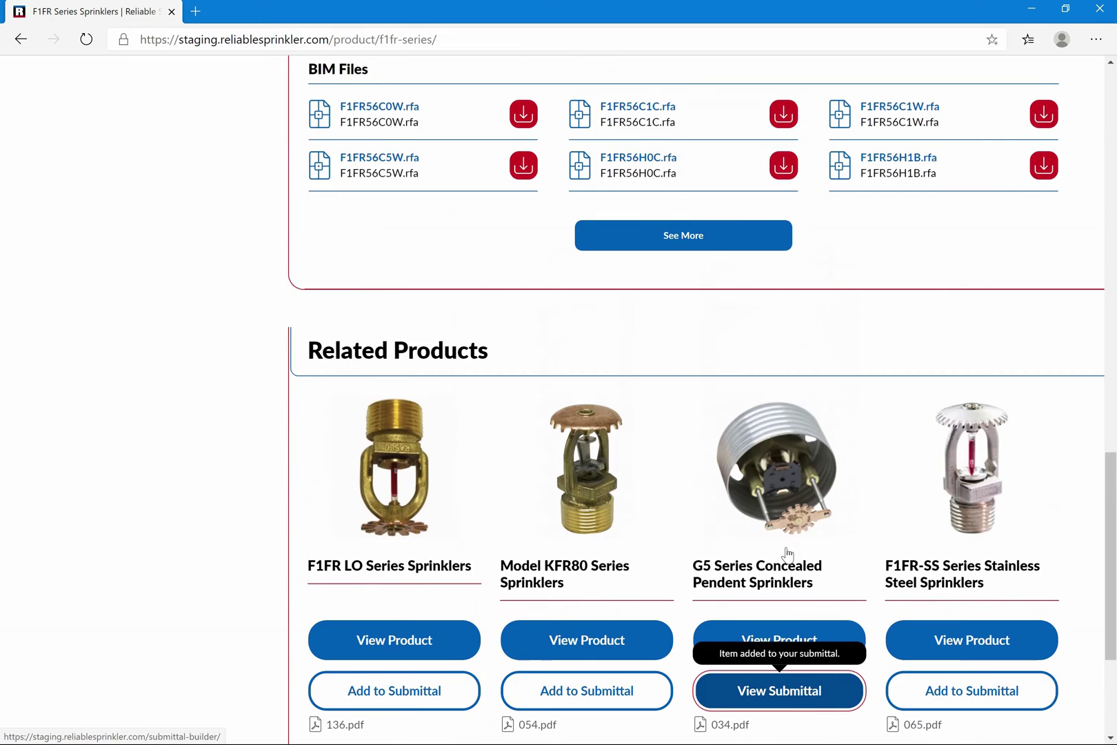
scroll(790, 554, up, 5)
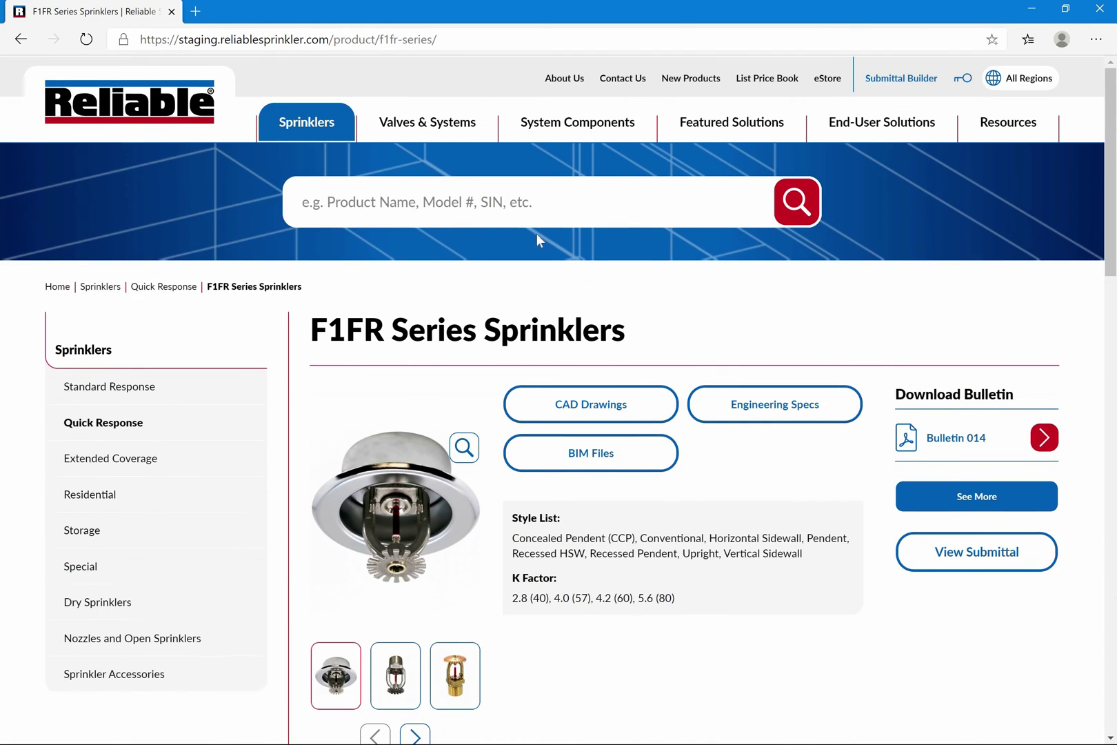
Search for 'residential riser' and add the Residential Riser to the submittal
click(519, 205)
text(re)
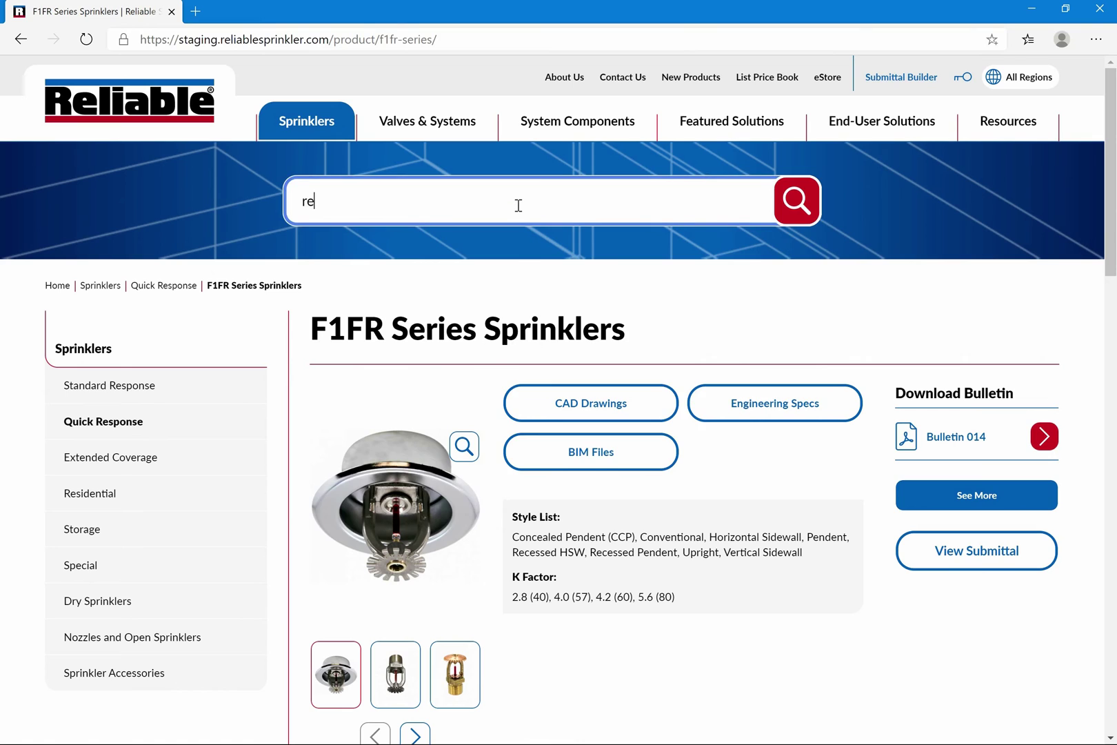
text(sidential riser)
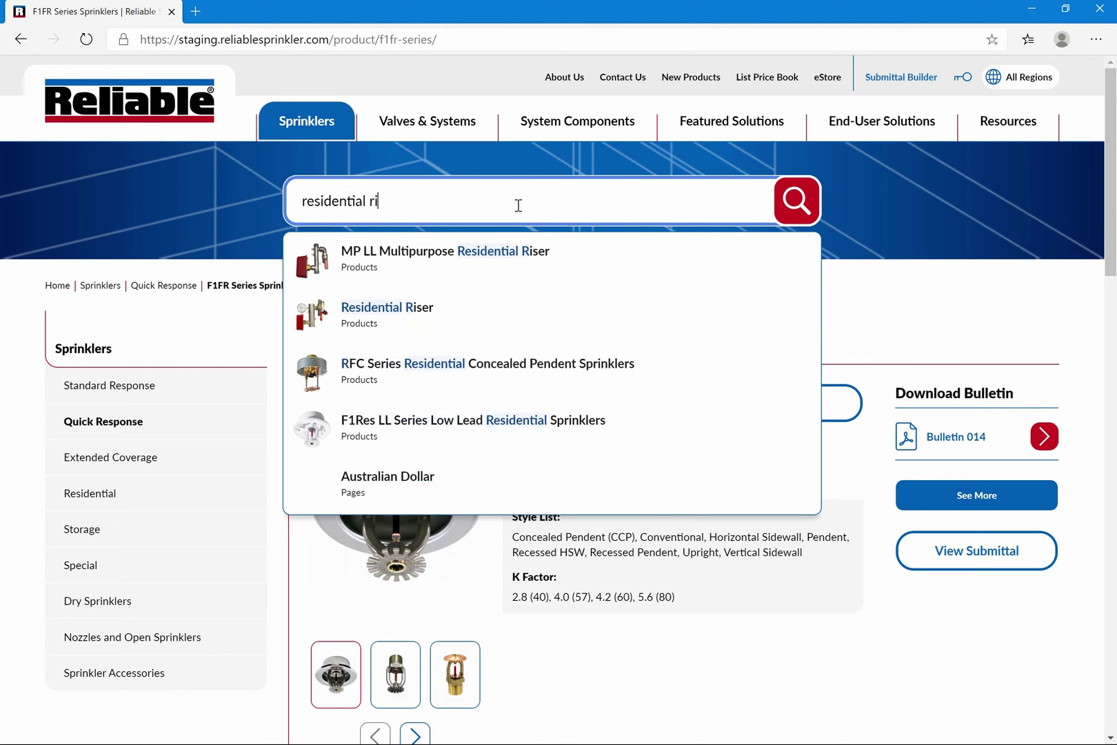
click(409, 311)
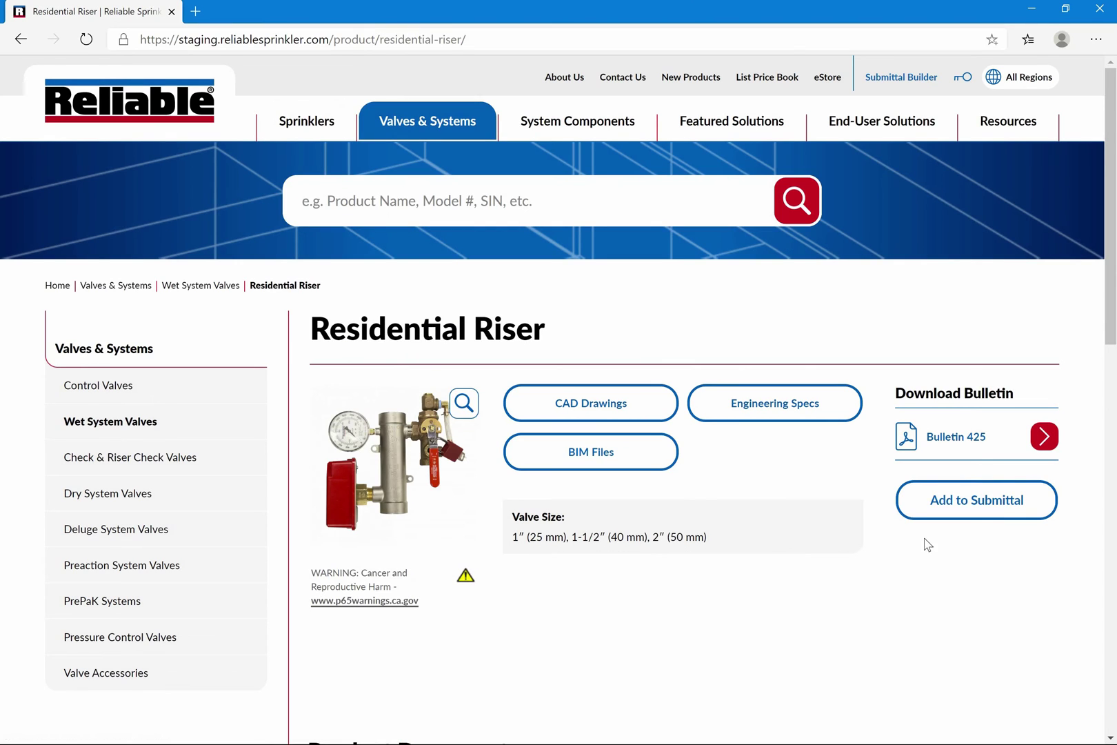
click(997, 507)
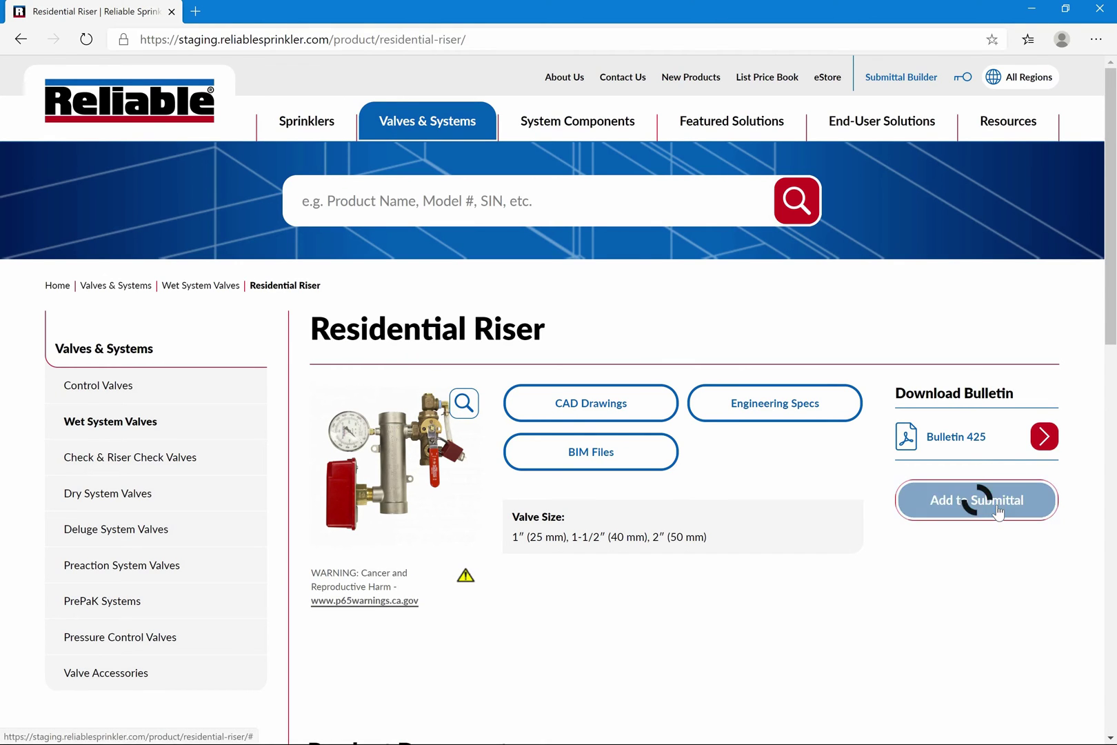
Search for 'flexible' and add RASCOFLEX Sprinkler Connections to the submittal
click(542, 207)
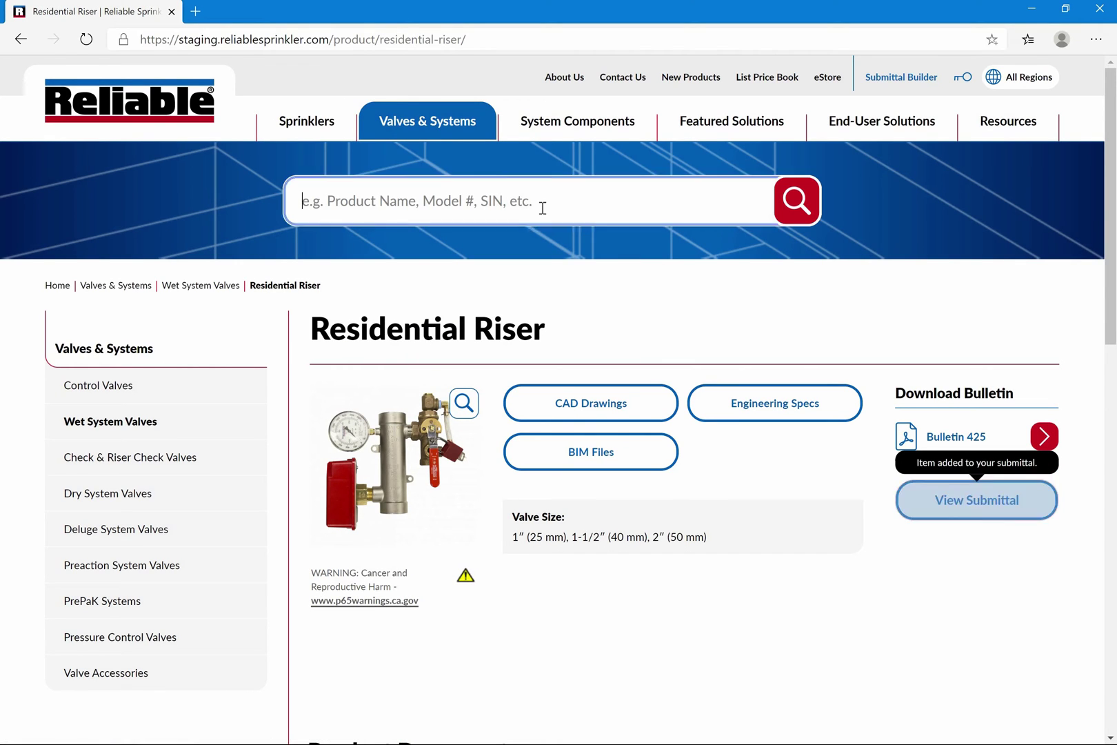
text(flexible)
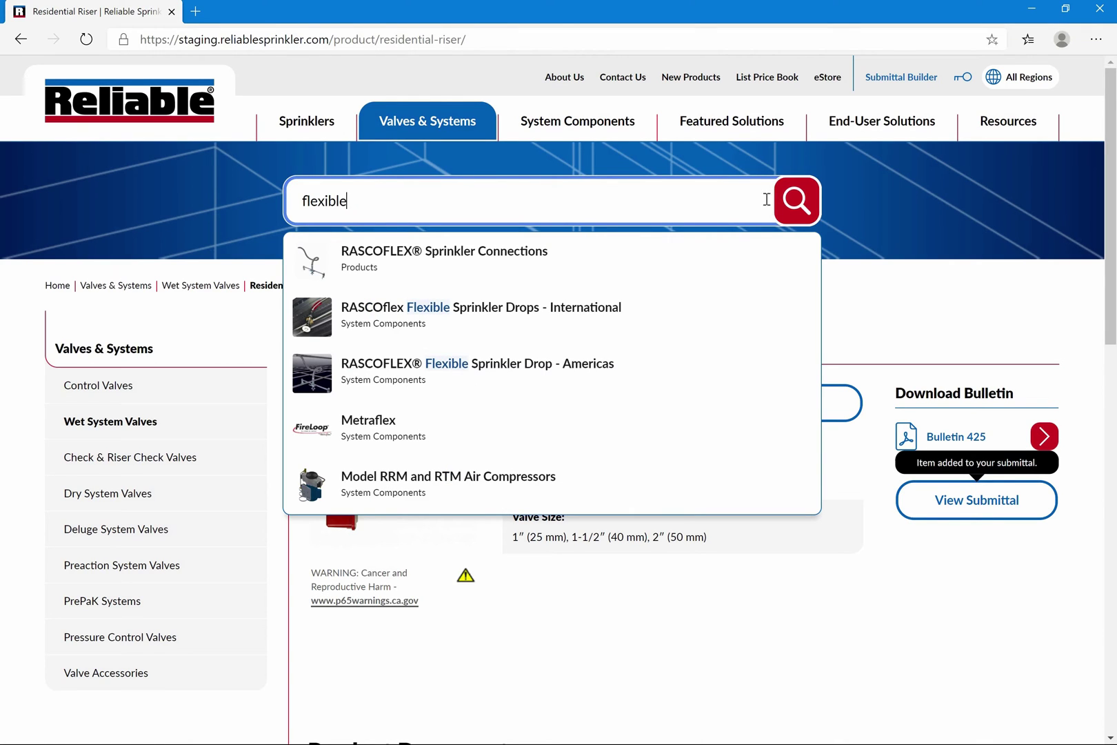
click(809, 206)
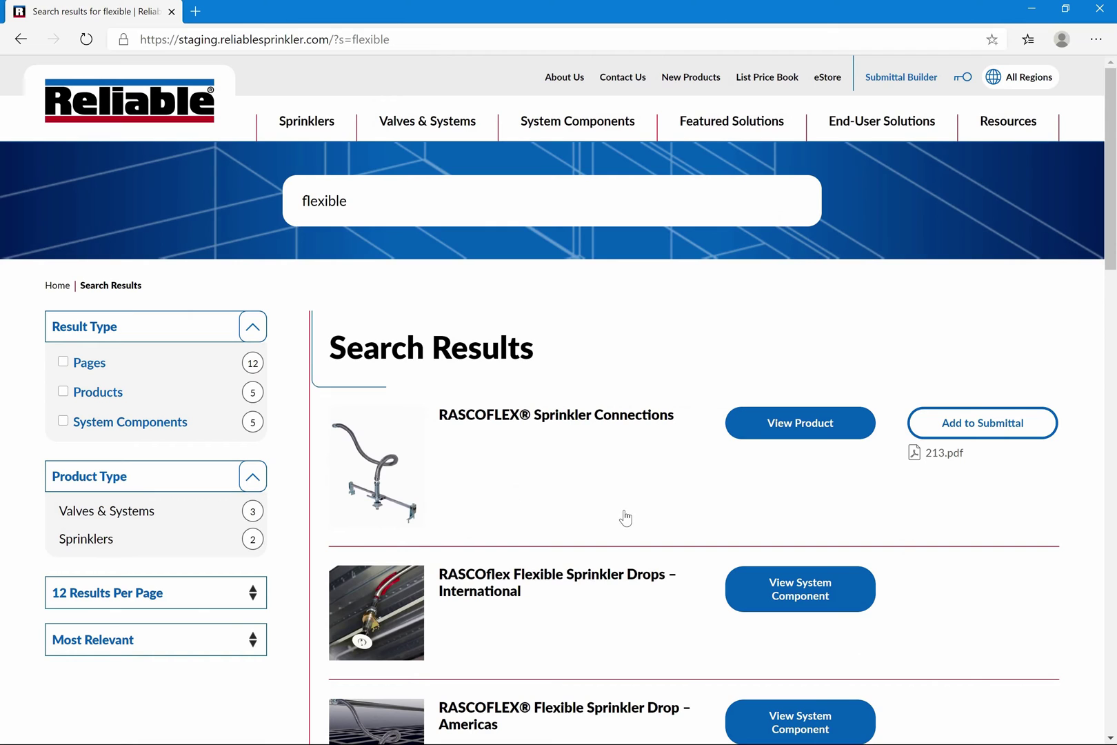
click(988, 433)
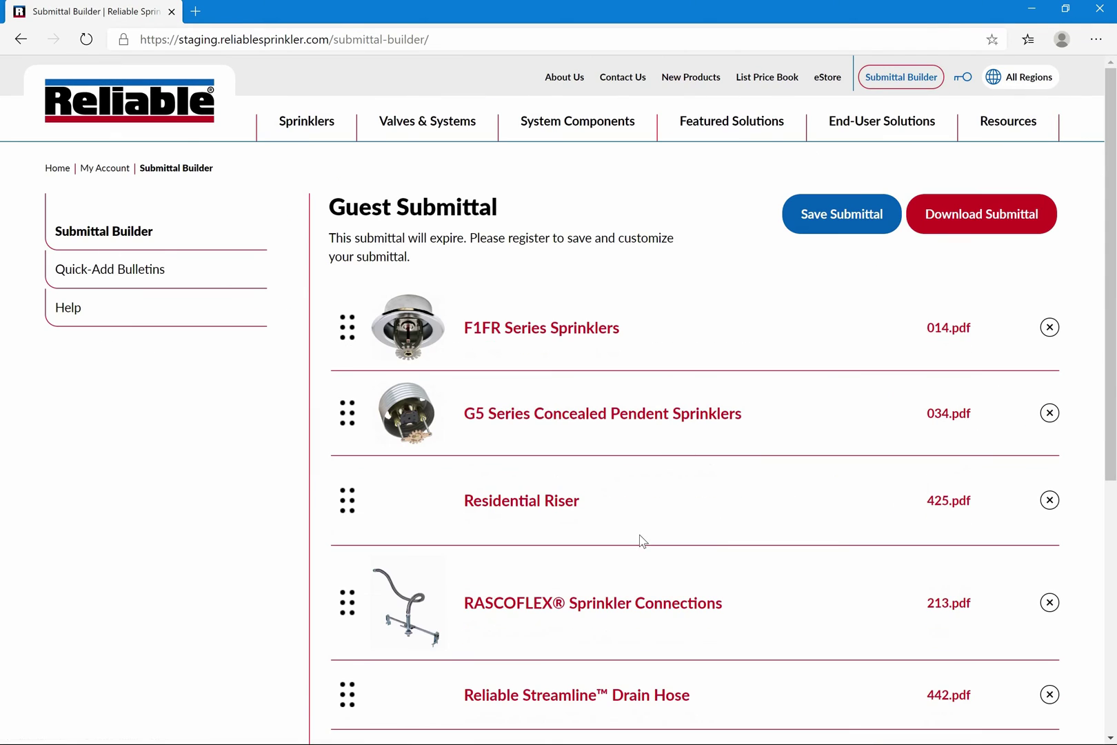
Download the five-item guest submittal as a 31-page PDF and page through it
scroll(648, 550, down, 2)
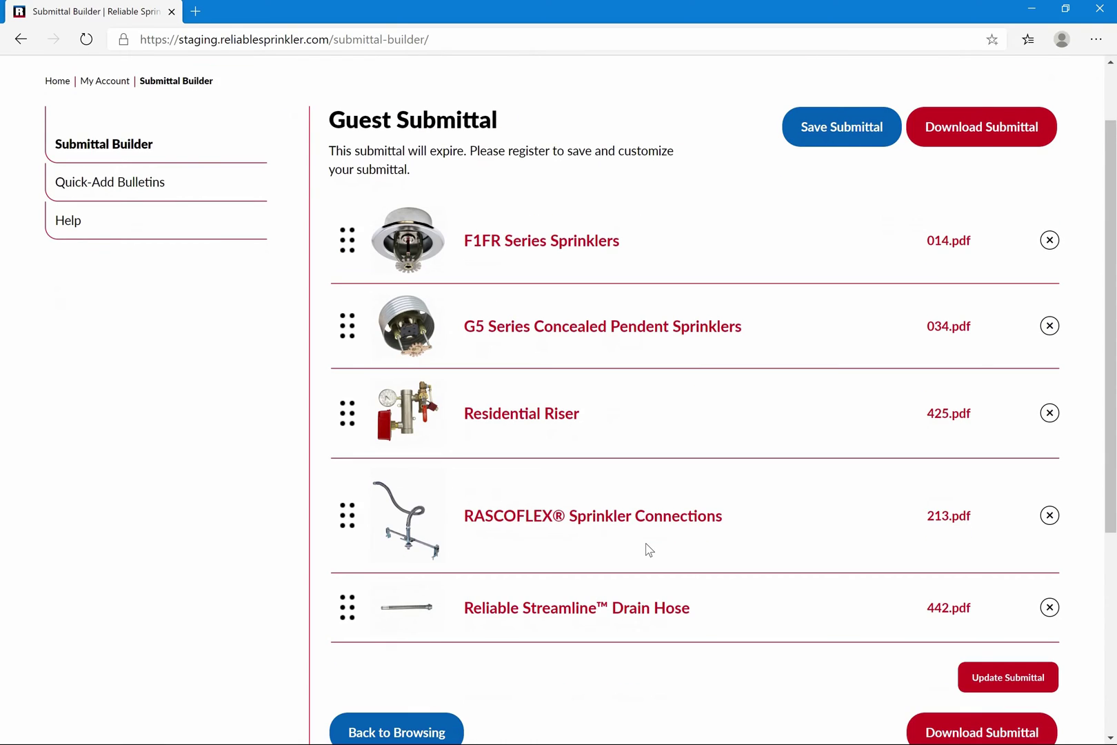
scroll(648, 549, up, 1)
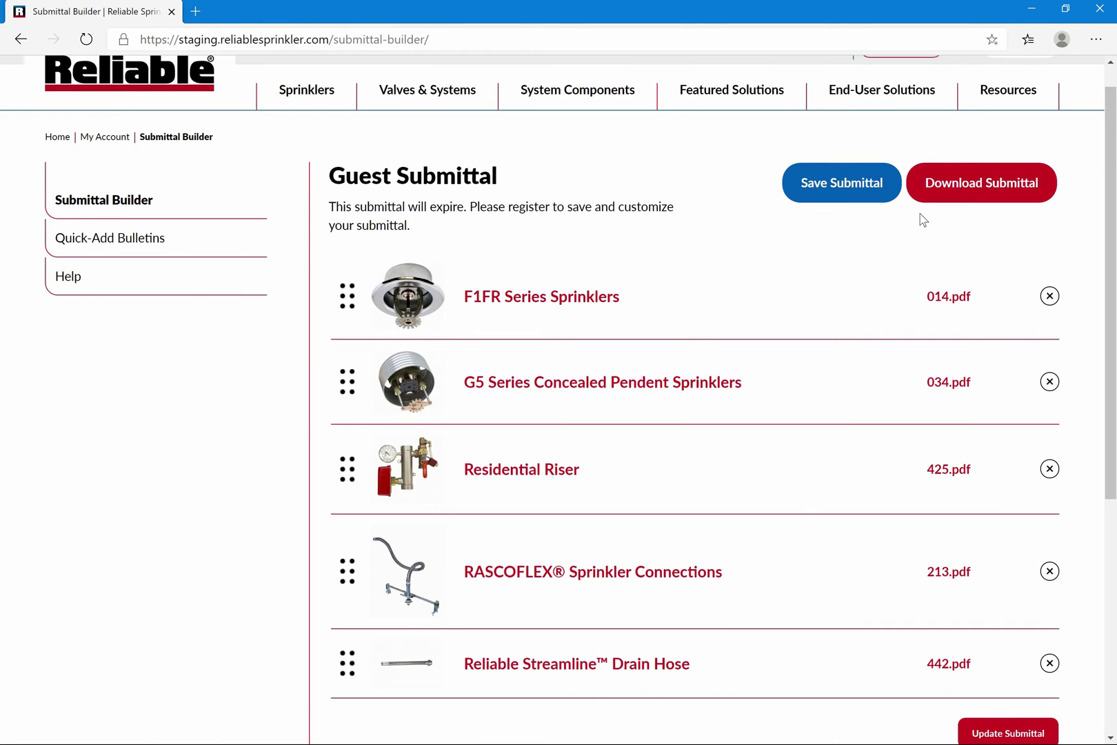
click(958, 191)
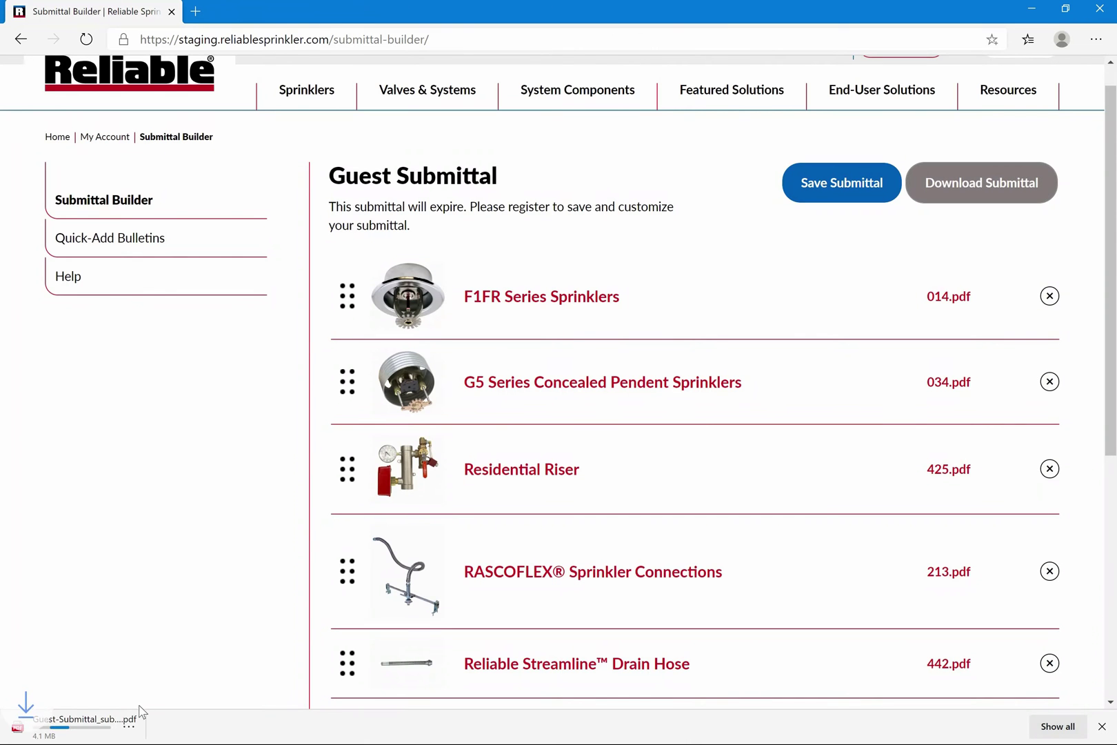
click(100, 725)
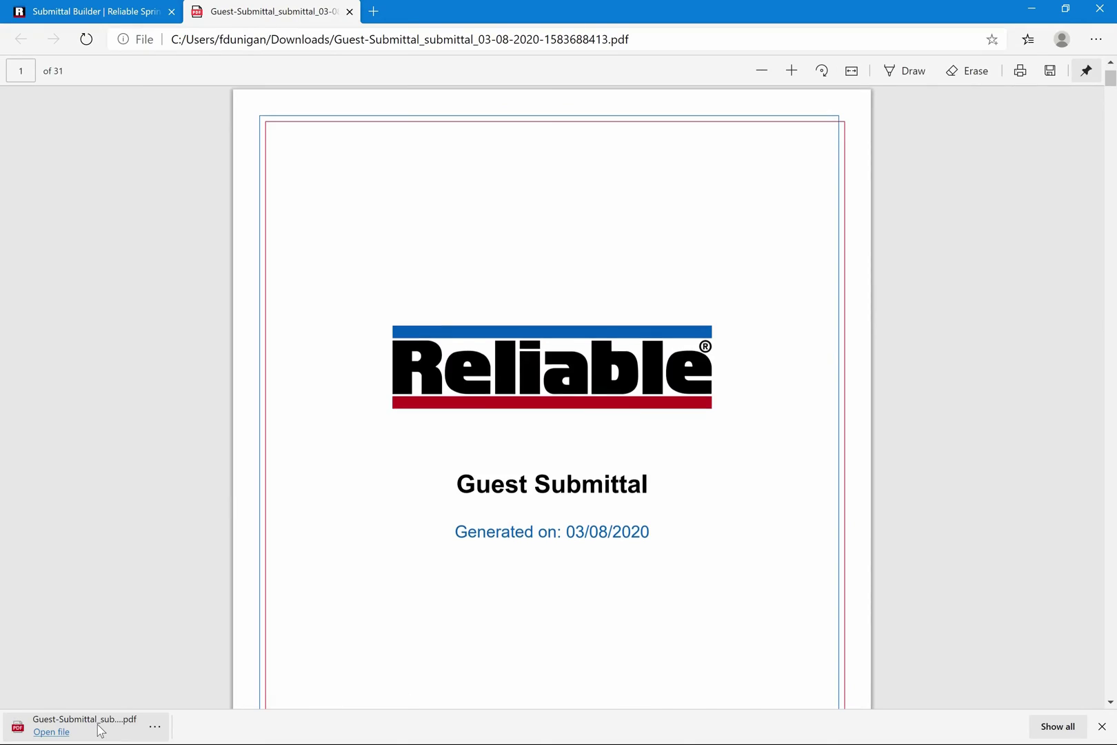
key(Page_Down)
key(Page_Down)
key(Page_Down)
key(Page_Down)
key(Page_Down)
key(Page_Down)
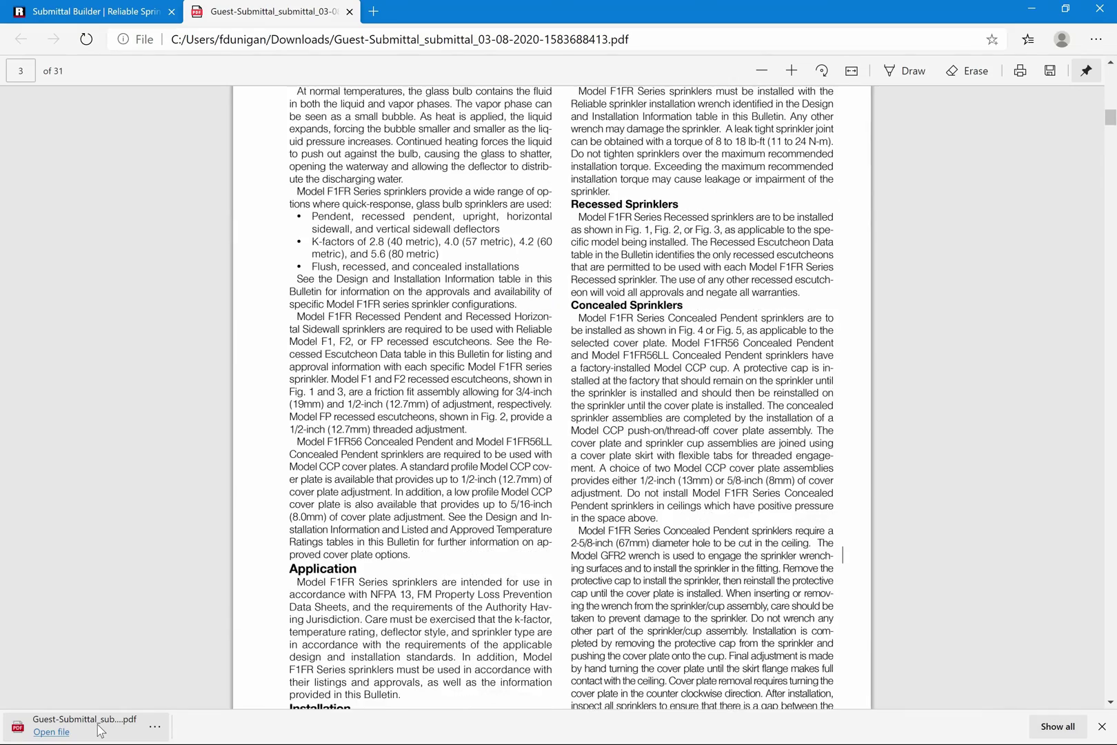
scroll(252, 212, down, 1)
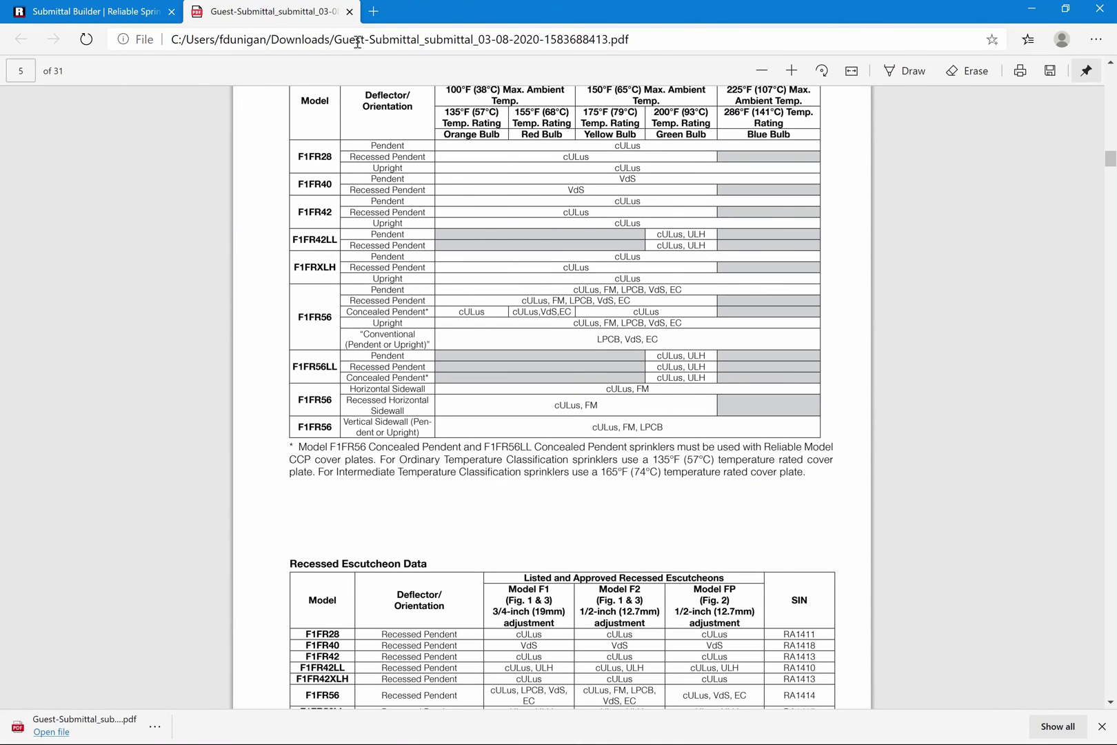
Reorder the submittal with RASCOFLEX first and Drain Hose second, and save the order
click(349, 11)
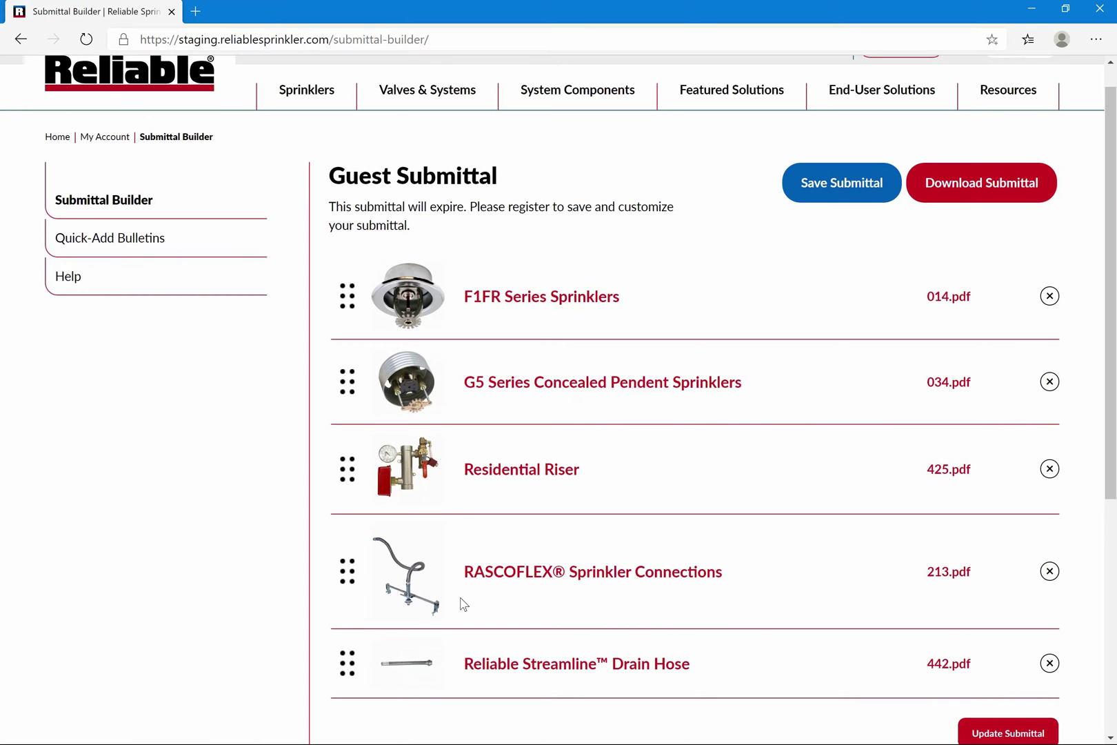
drag(347, 571, 352, 296)
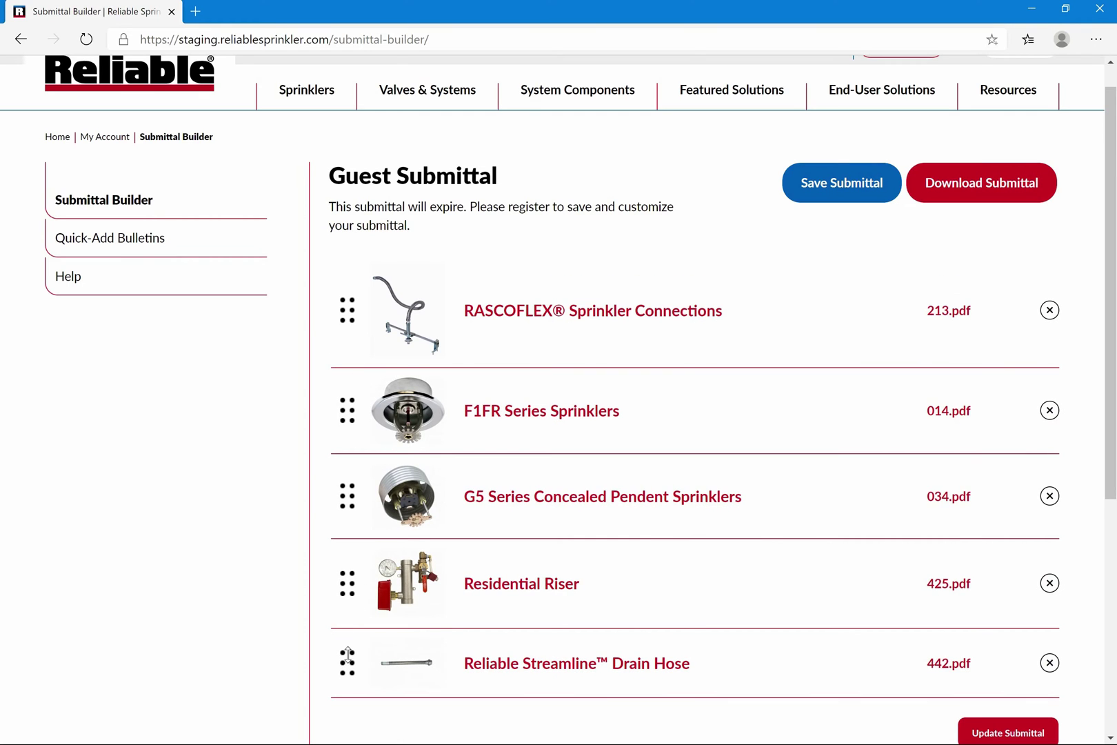
drag(345, 383, 347, 401)
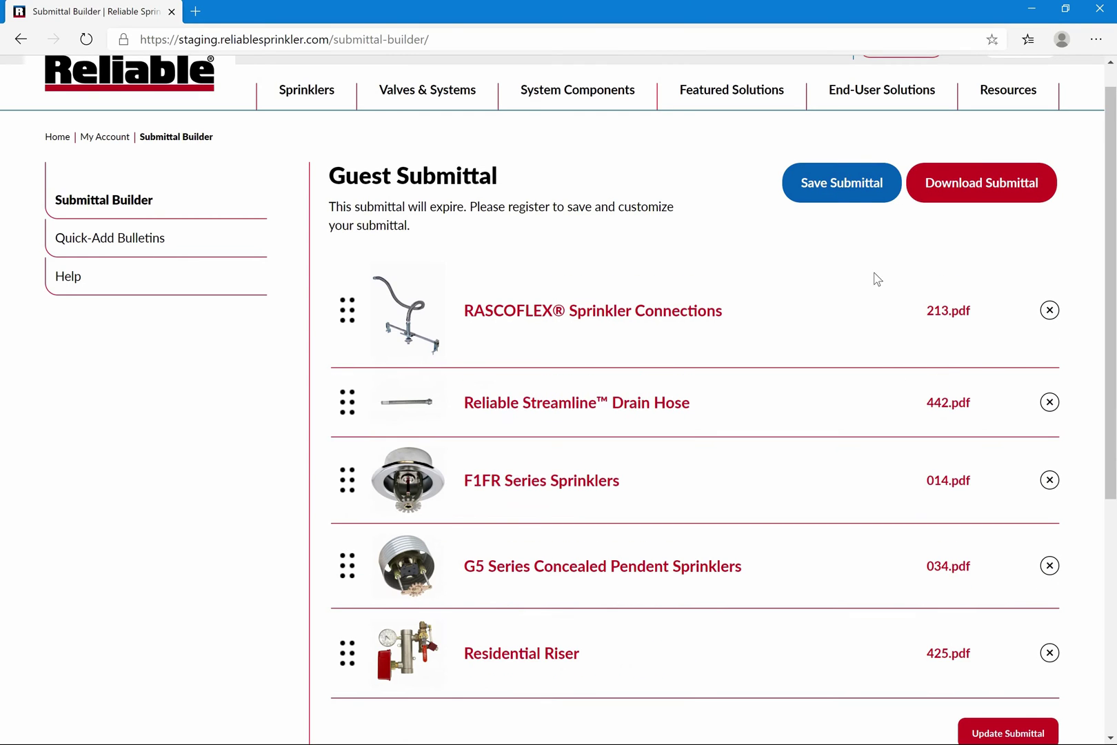
scroll(885, 384, down, 3)
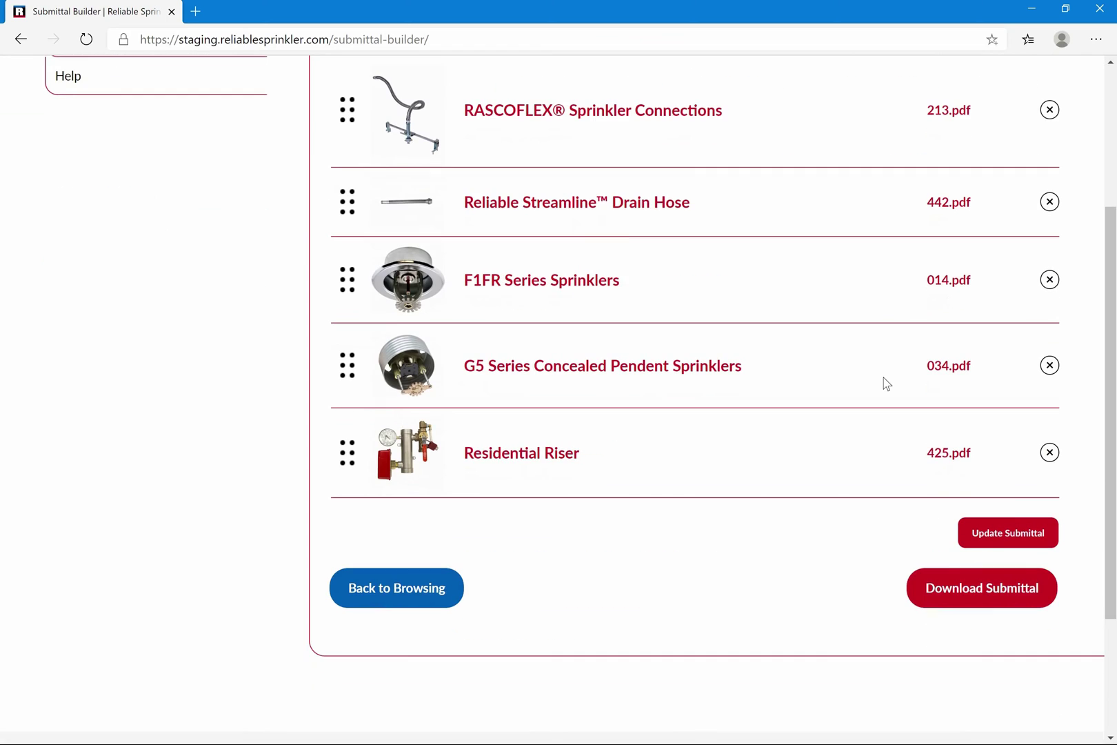
click(1021, 531)
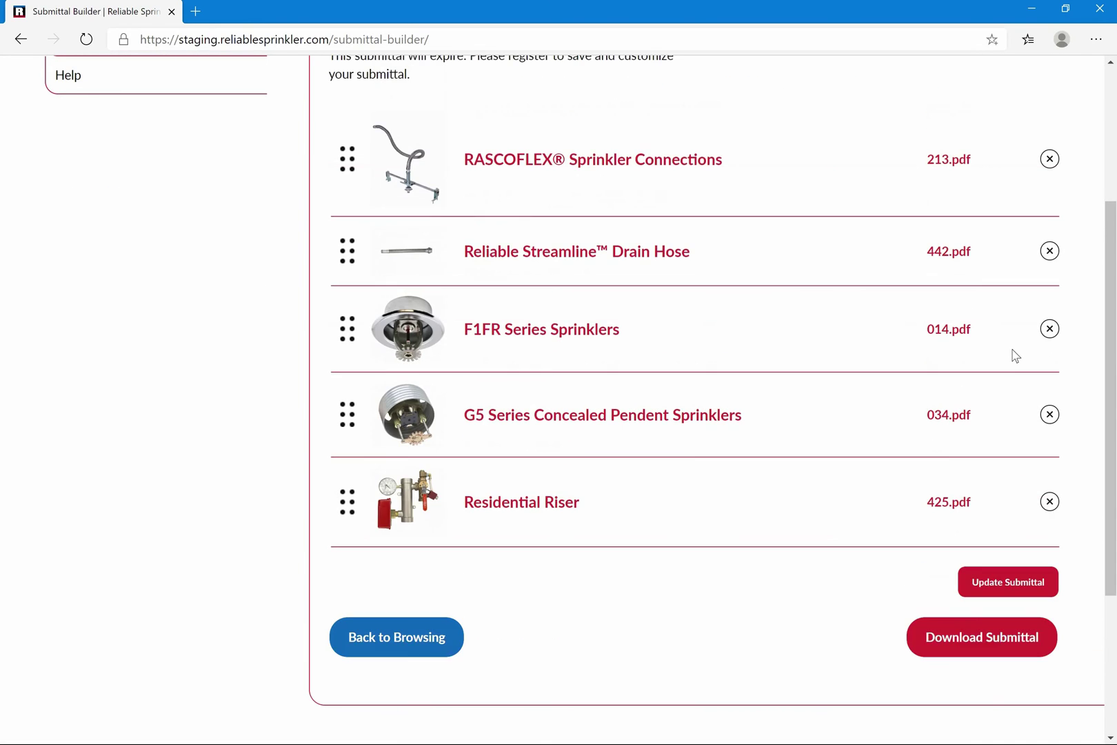
Re-download the guest submittal PDF, scroll through its pages, then close it
click(985, 270)
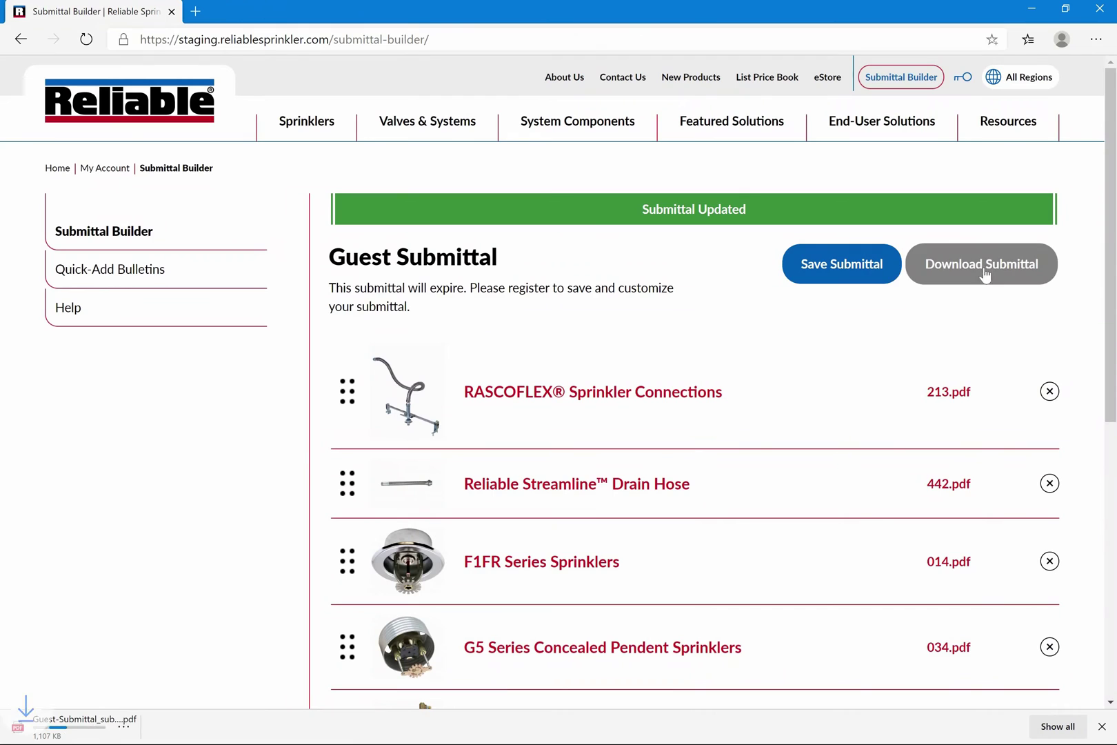
click(75, 730)
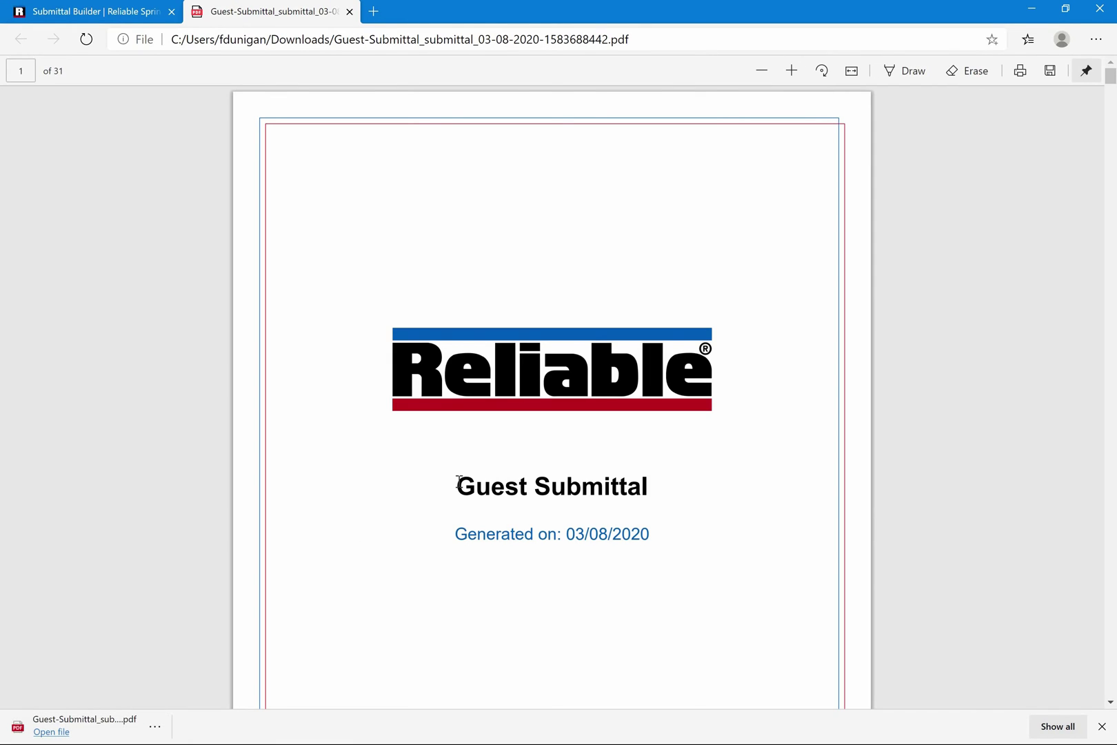
scroll(458, 482, down, 8)
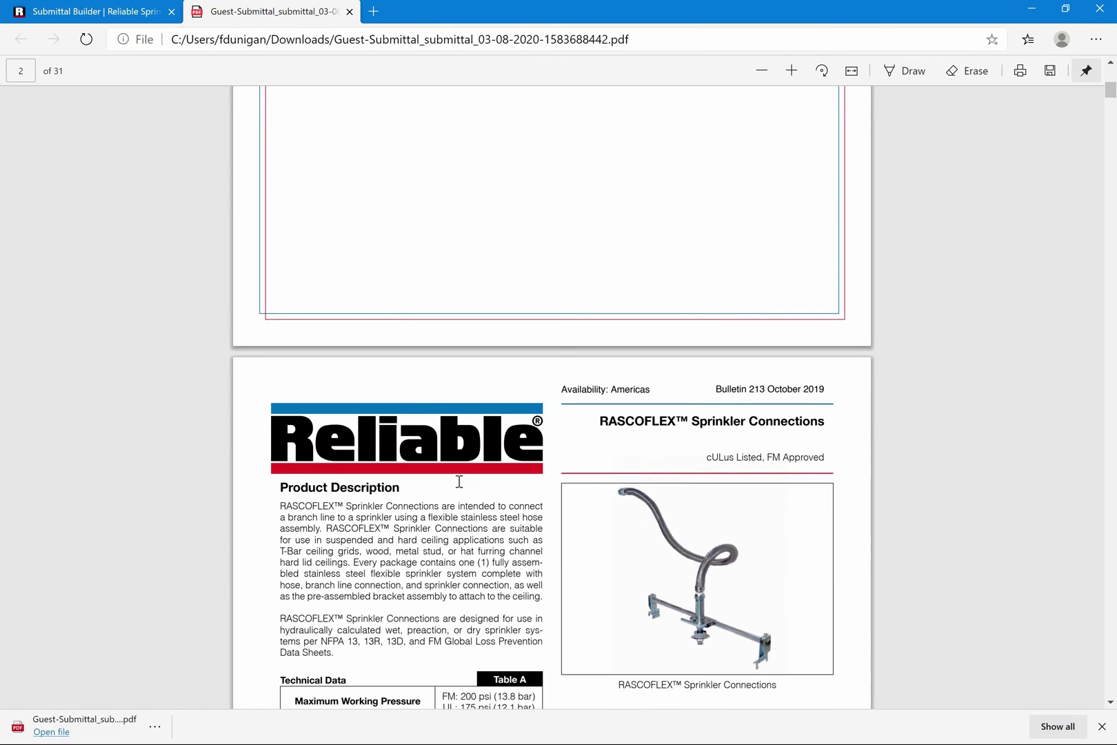
scroll(458, 481, down, 5)
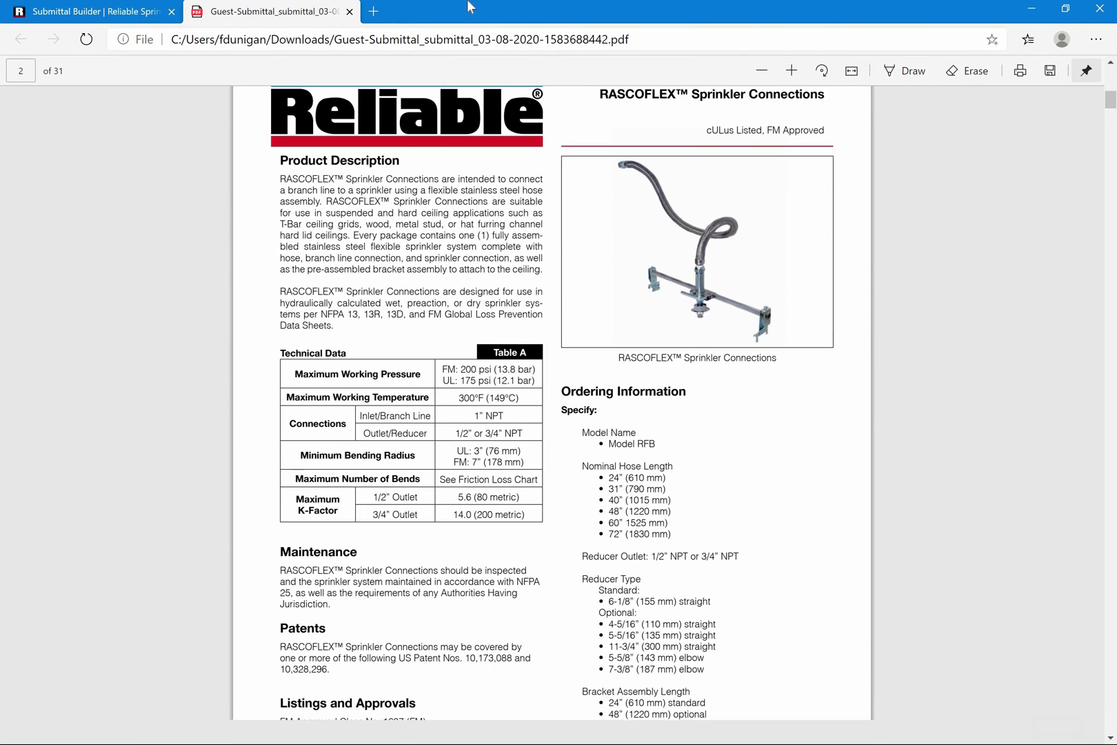
click(350, 12)
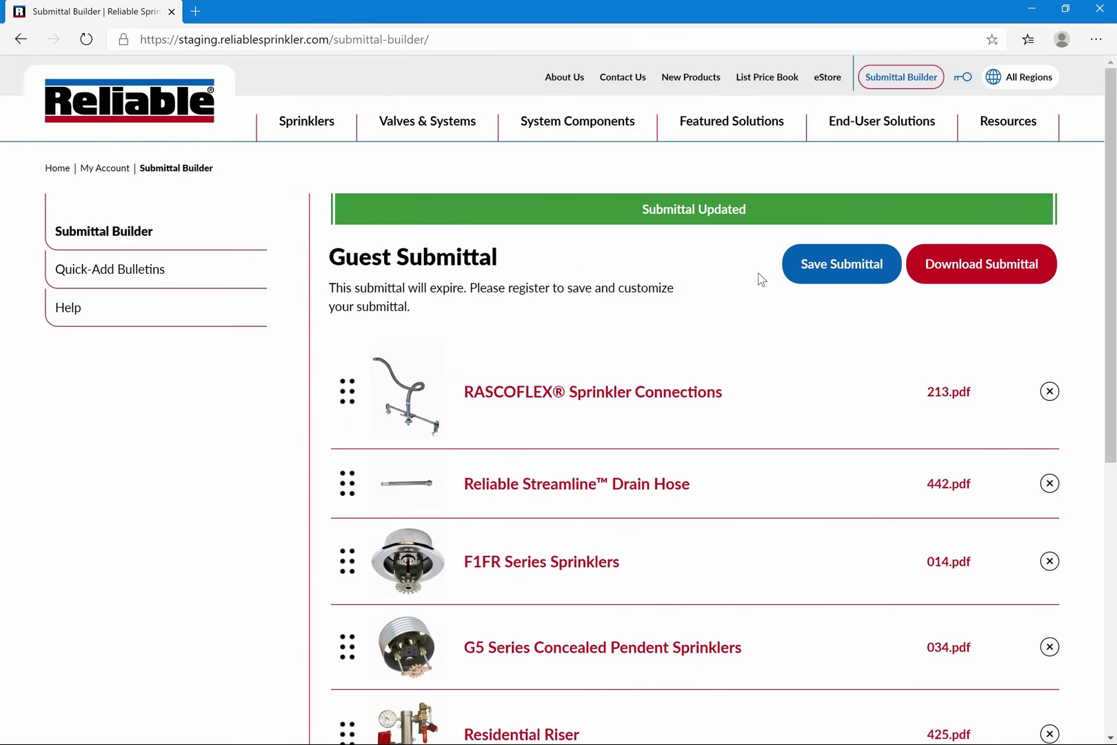
Choose Save Submittal and fill the new-account e-mail and password fields
click(810, 283)
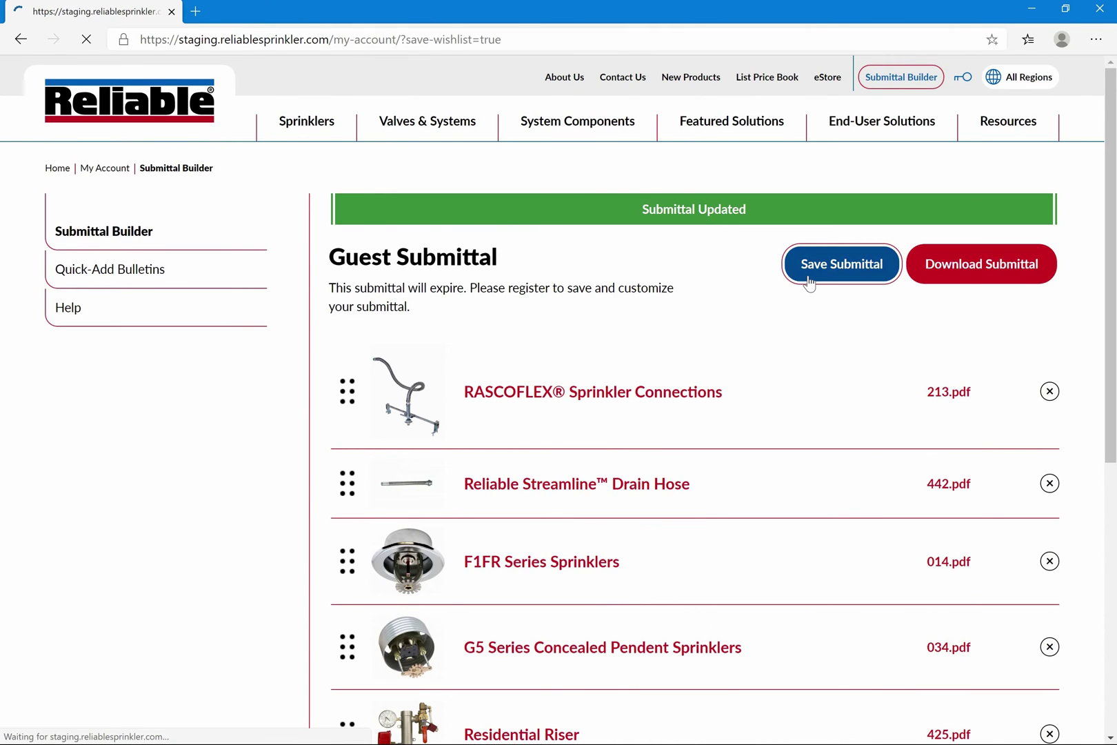
click(753, 322)
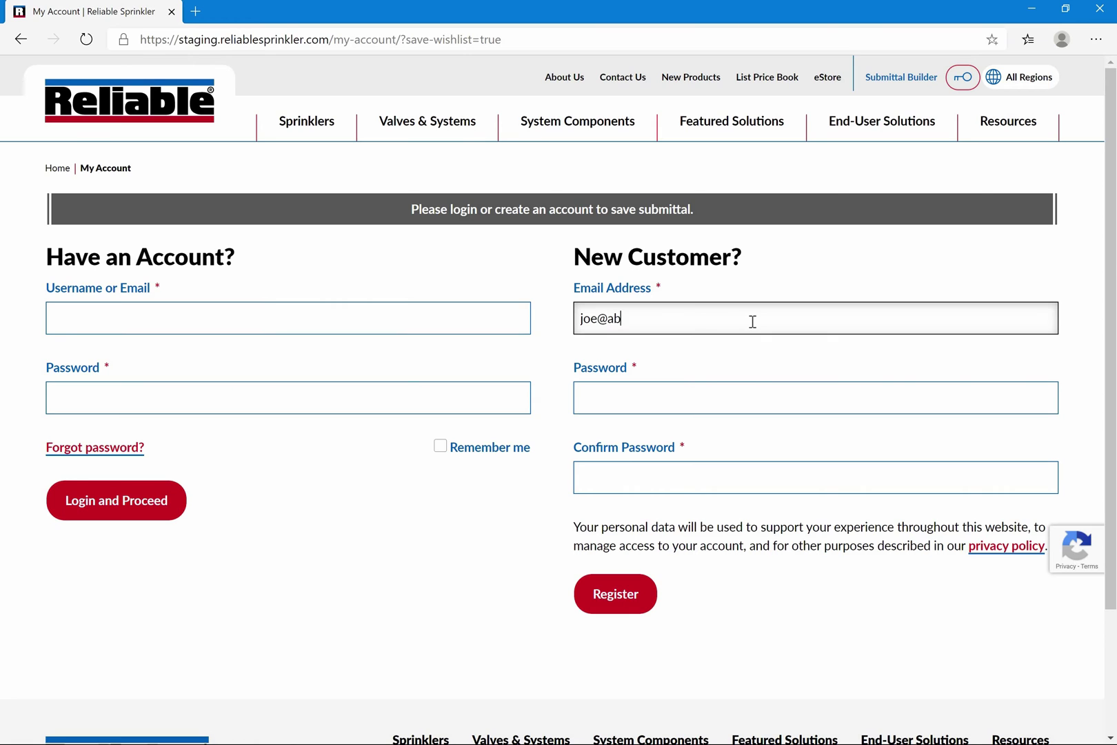
key(Tab)
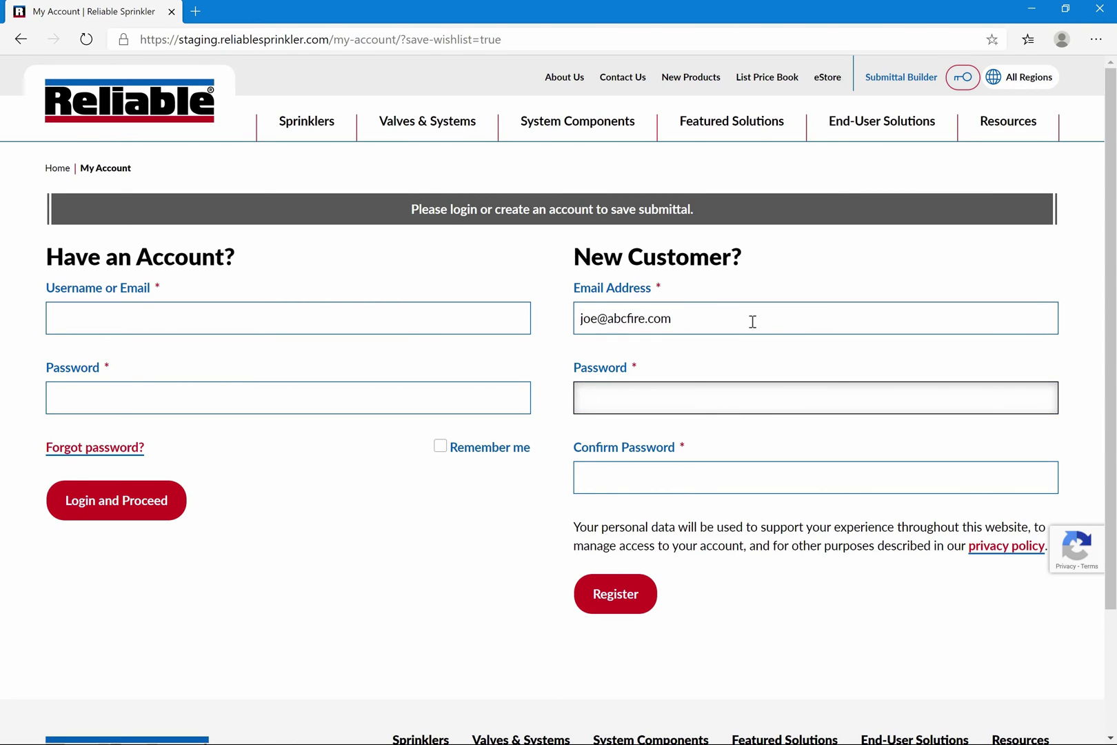
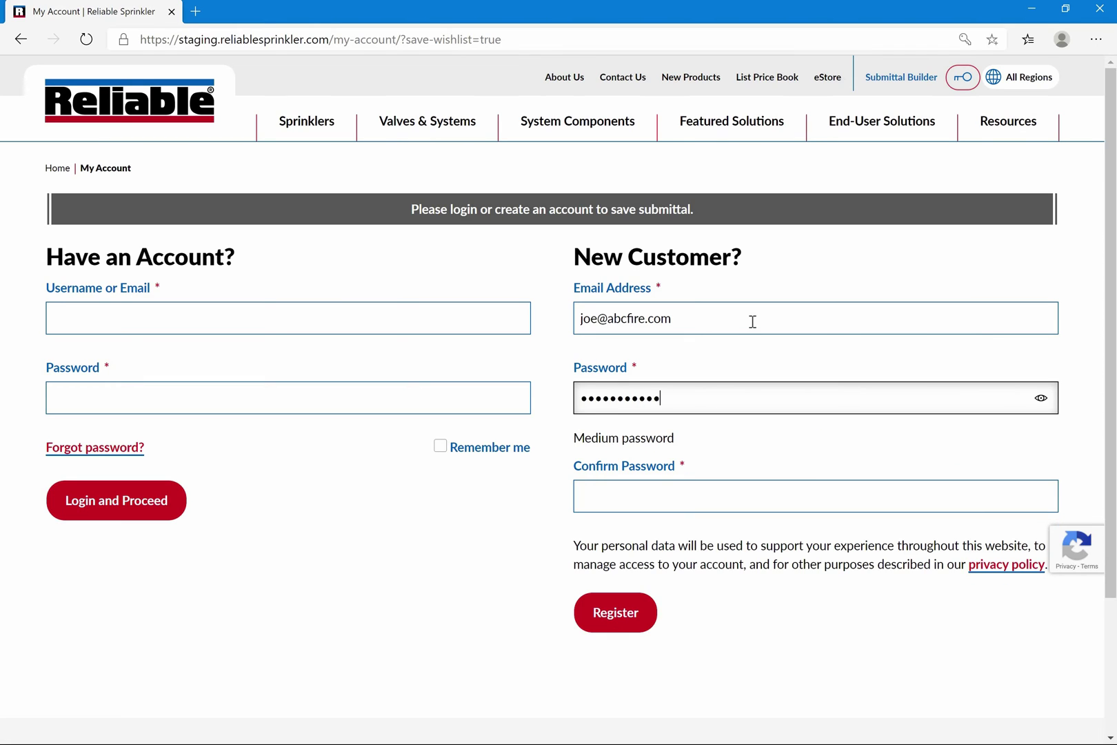
key(Tab)
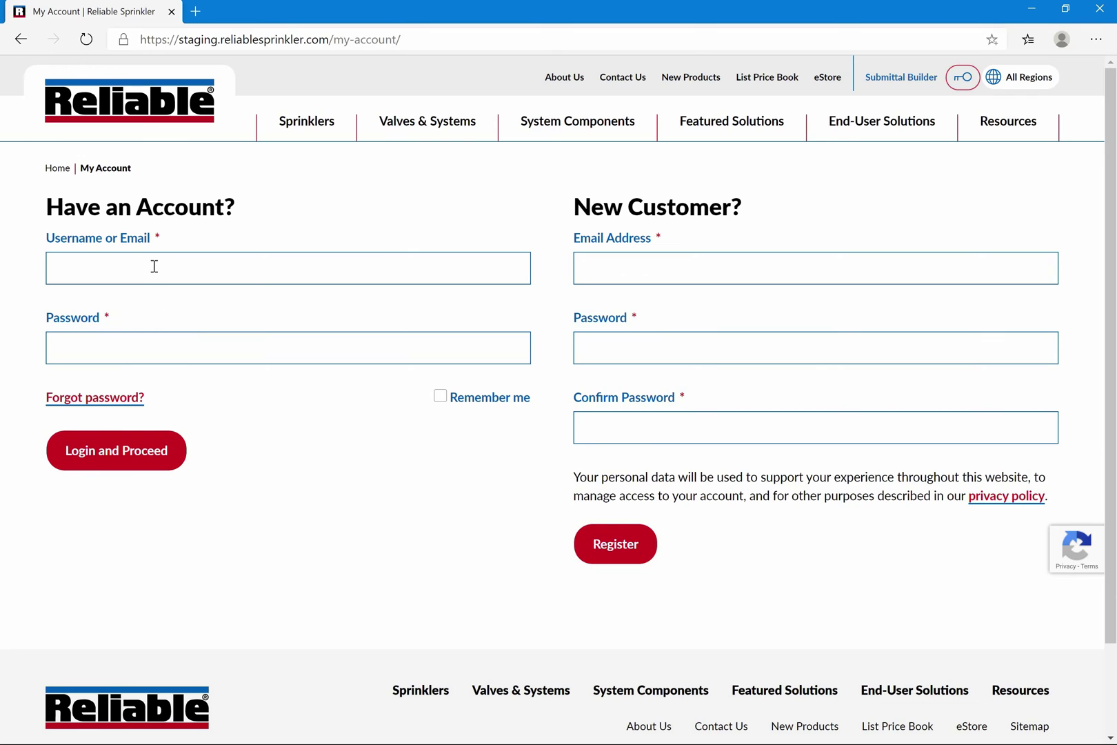
Log in with the existing account's username and password to save the submittal
click(155, 266)
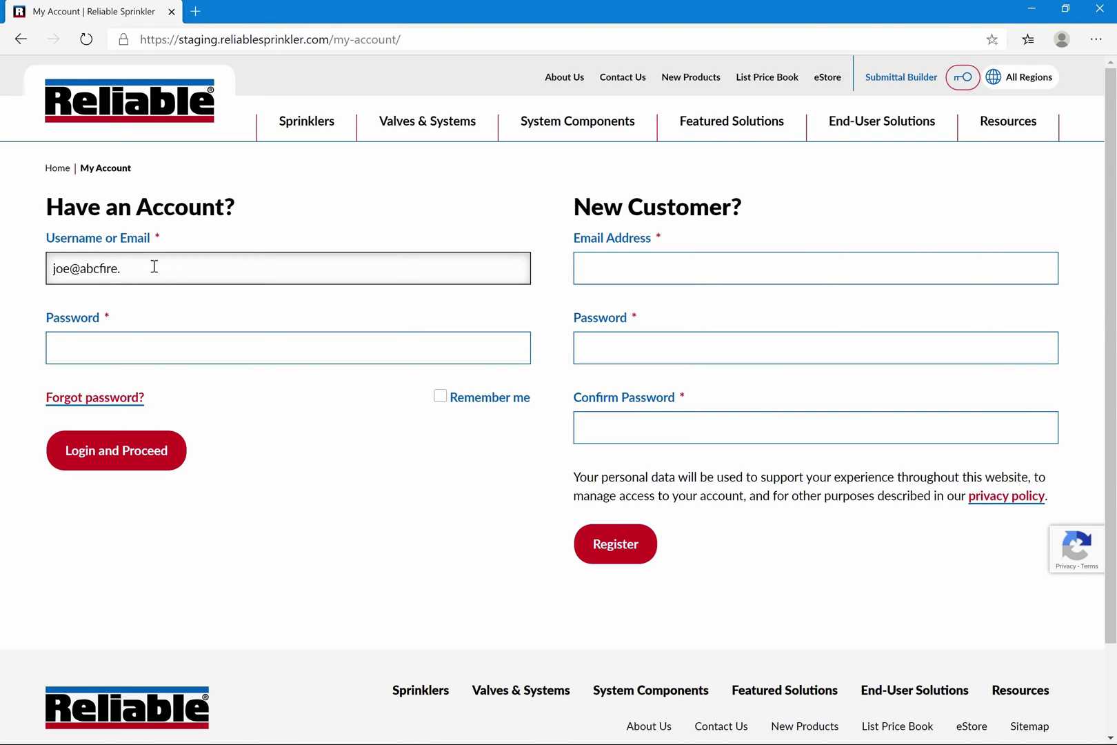
key(Tab)
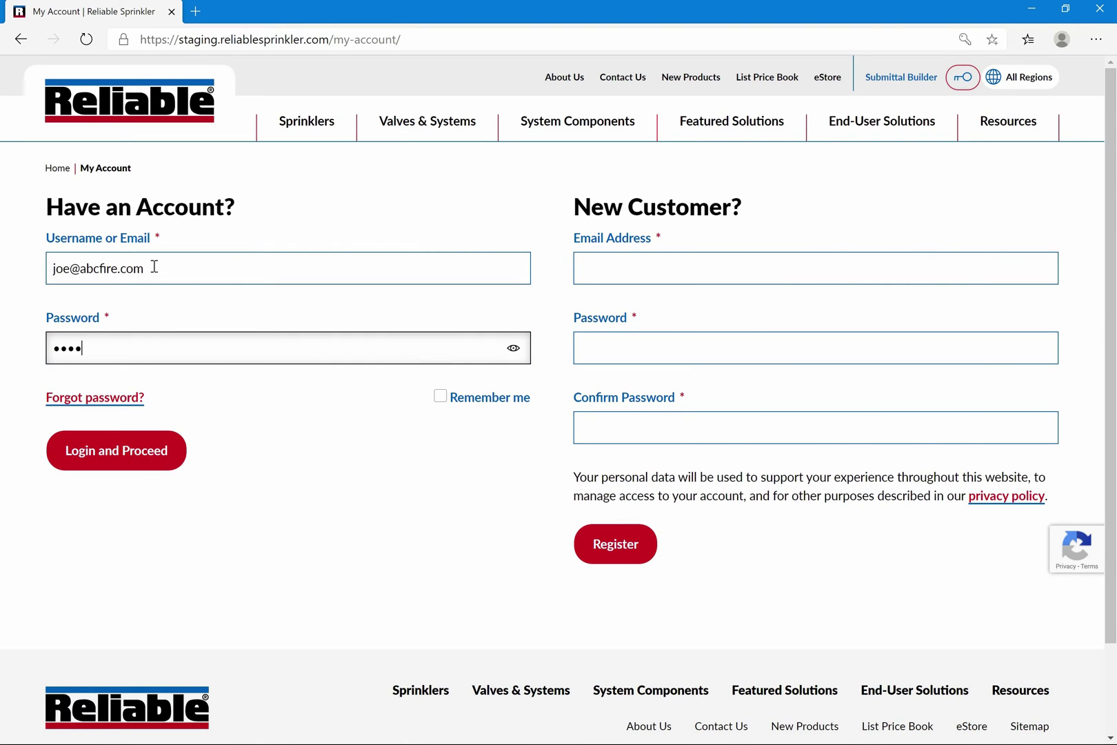
key(Return)
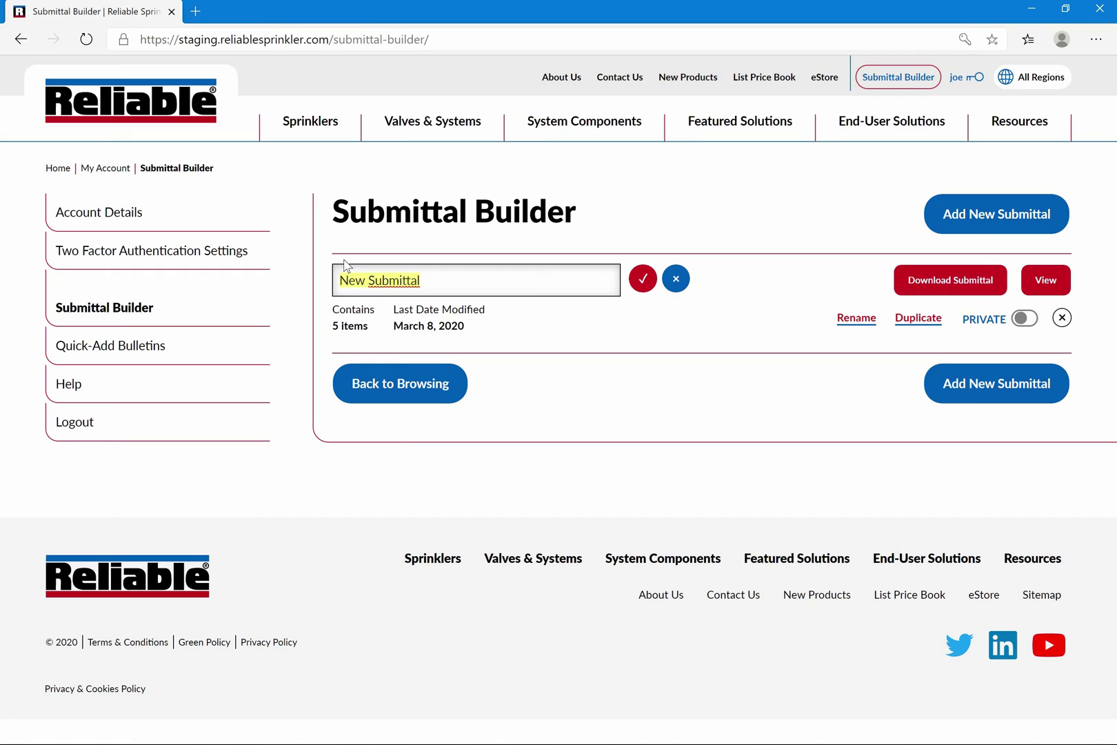
Rename 'New Submittal' to 'Test Submittal' and confirm the name
text(Test)
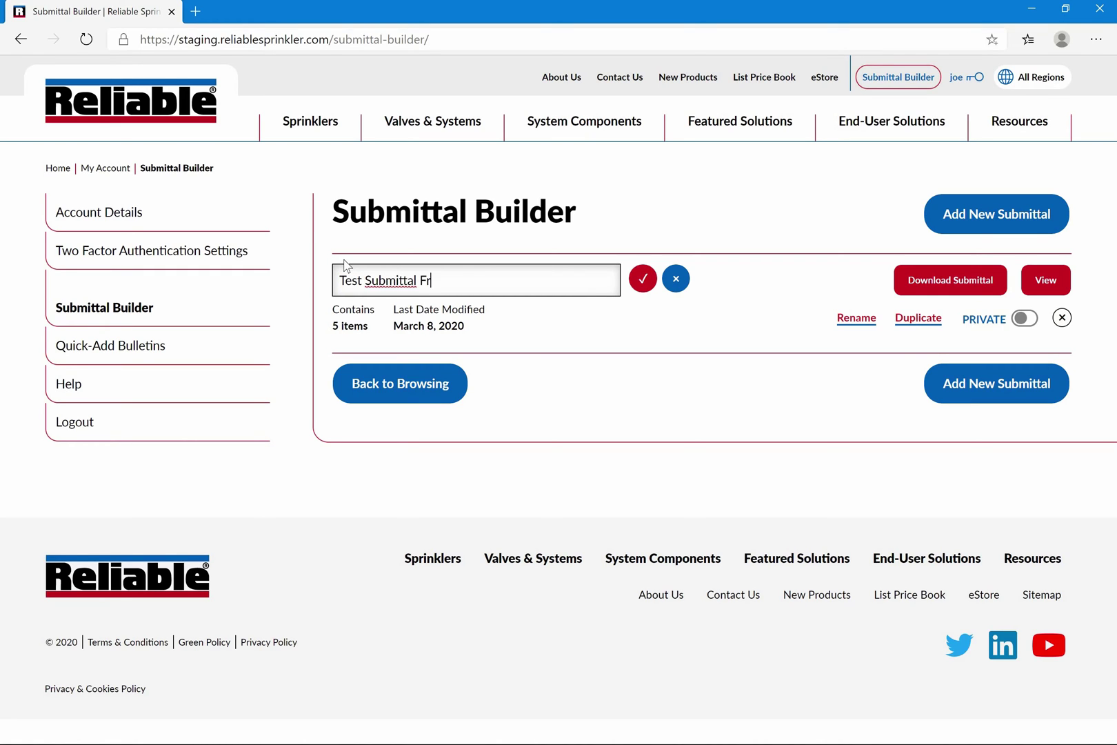
click(644, 279)
Enter the contractor's phone number and address in Additional Info, update Test Submittal, and download it
click(1046, 279)
scroll(674, 639, down, 1)
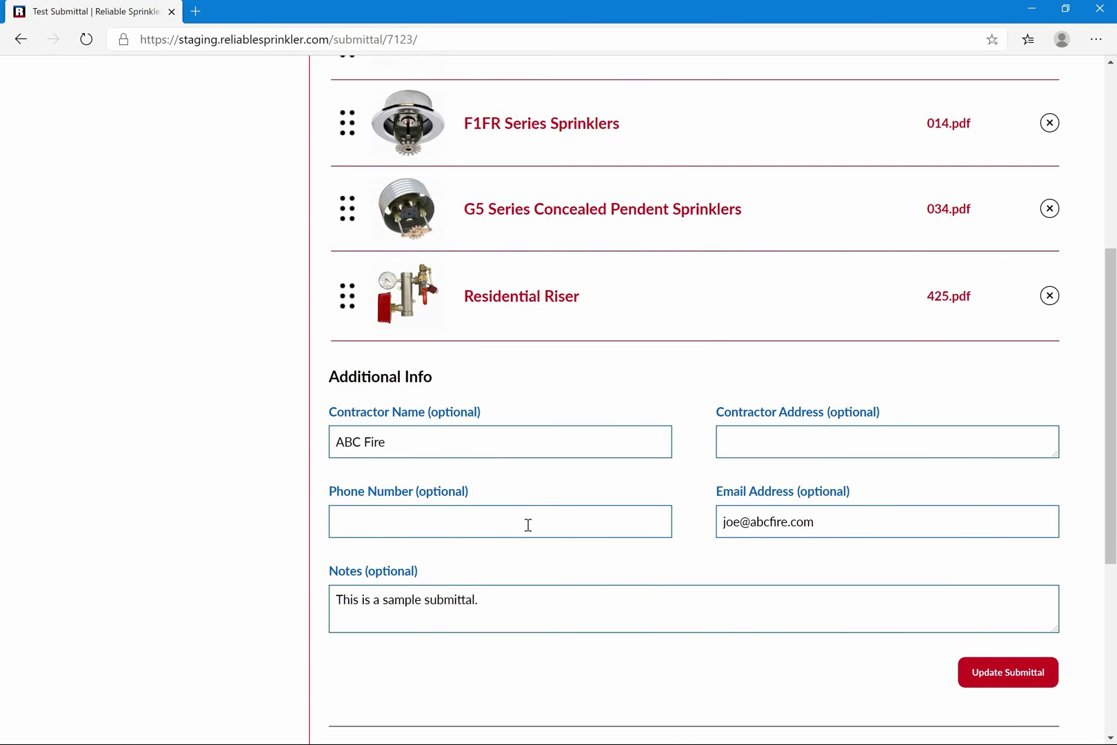
click(528, 525)
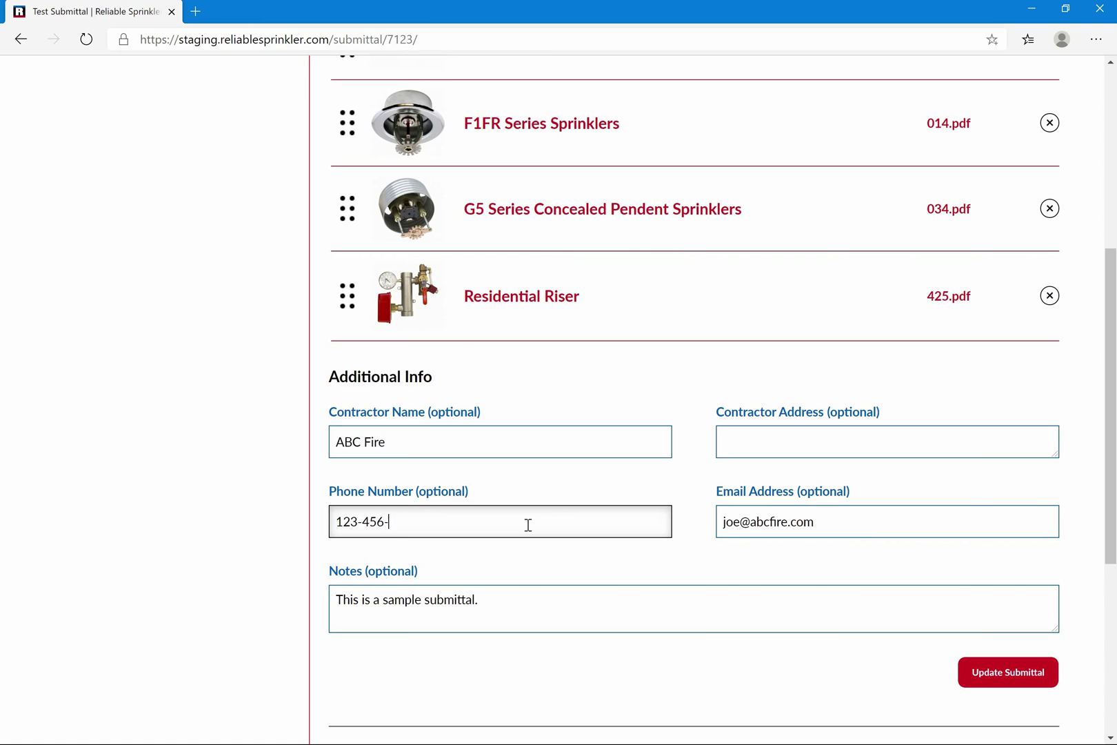
text(123-456-7890)
scroll(858, 491, up, 1)
click(858, 491)
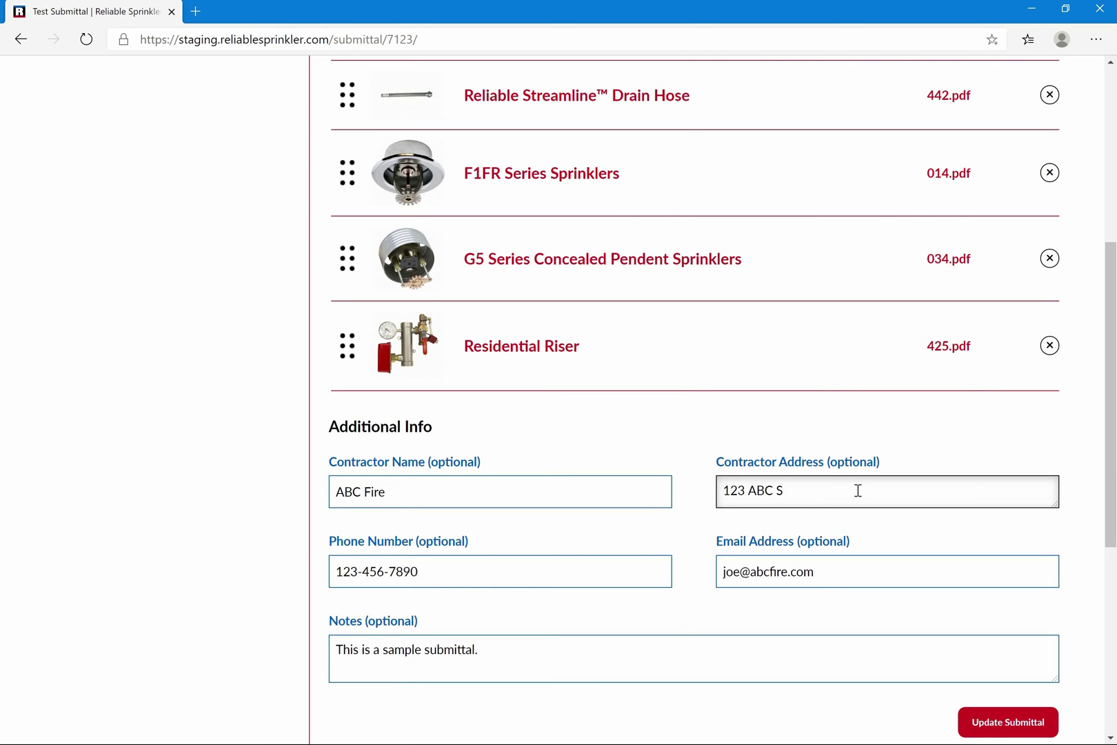
click(988, 732)
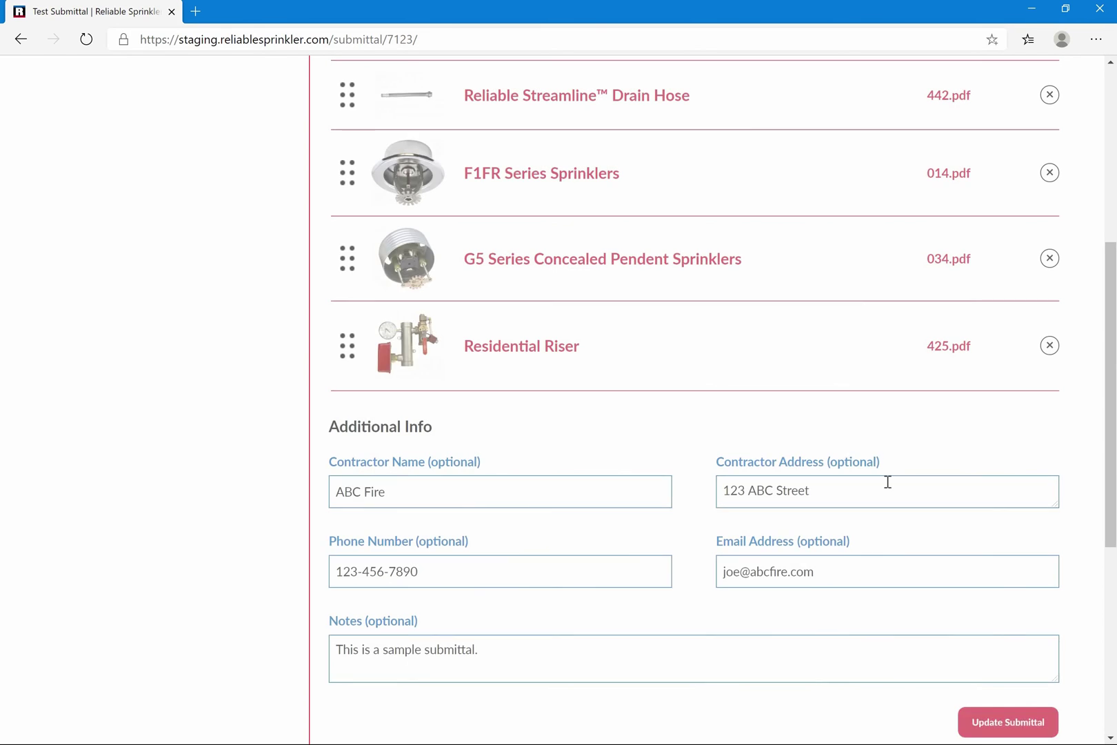
click(983, 274)
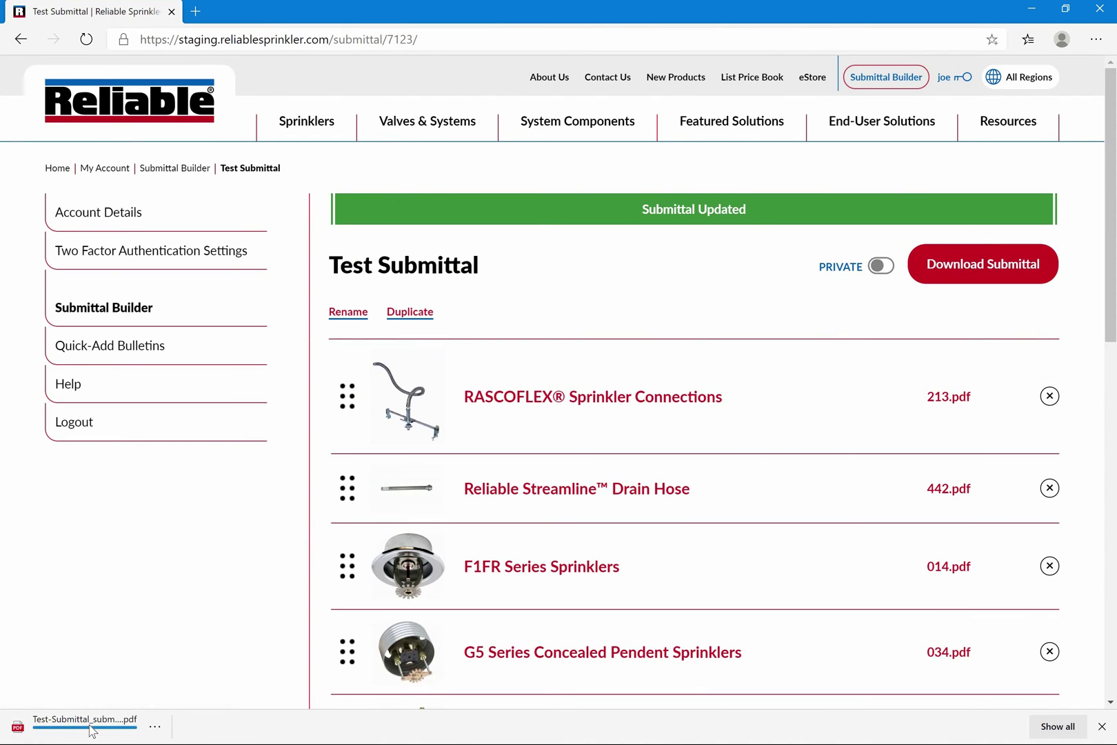
Open the downloaded Test Submittal PDF, scroll past its contractor cover page, and close it
click(90, 728)
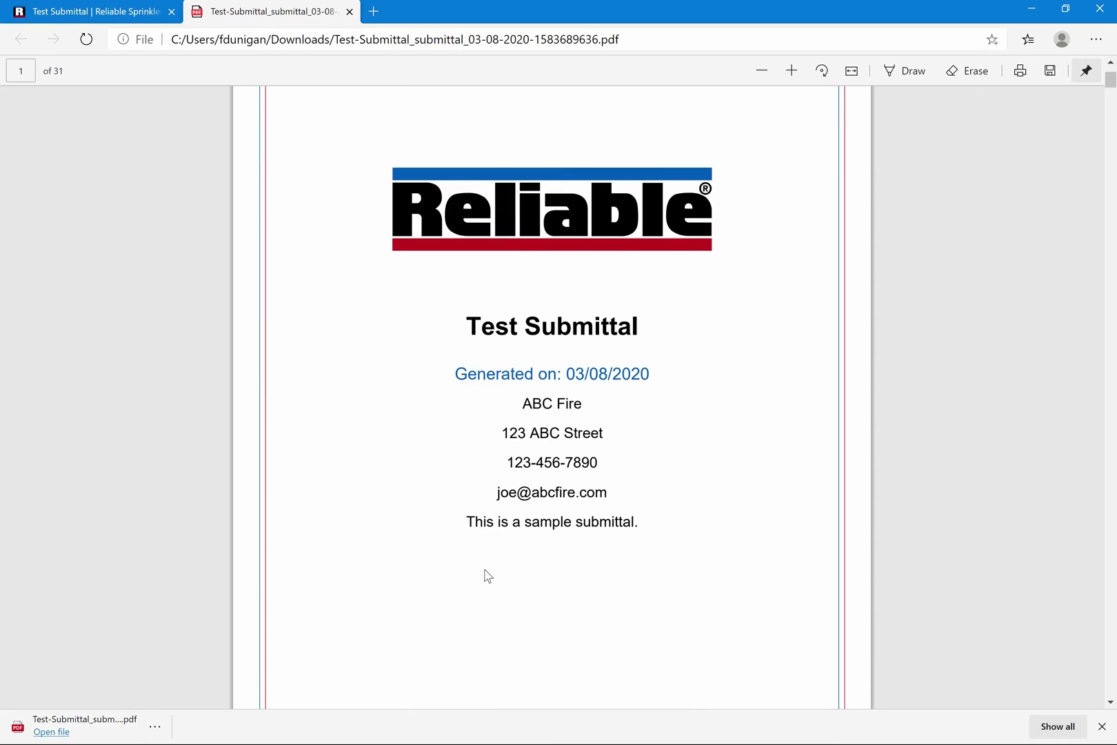
scroll(486, 576, down, 5)
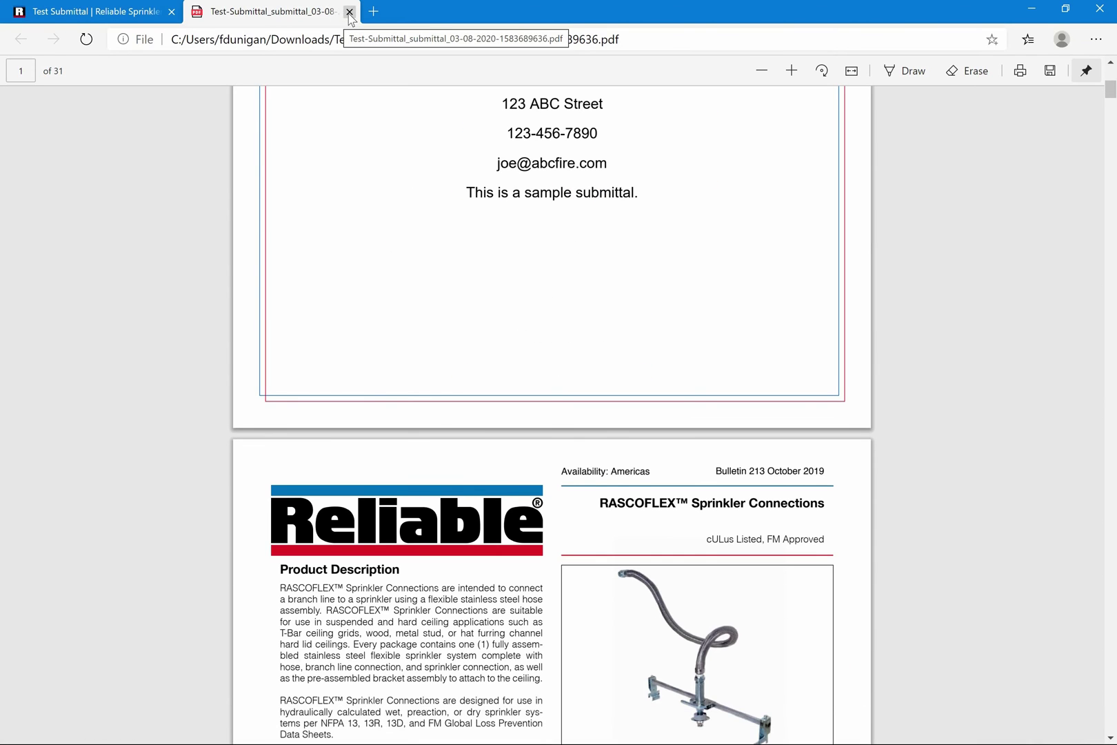
click(349, 11)
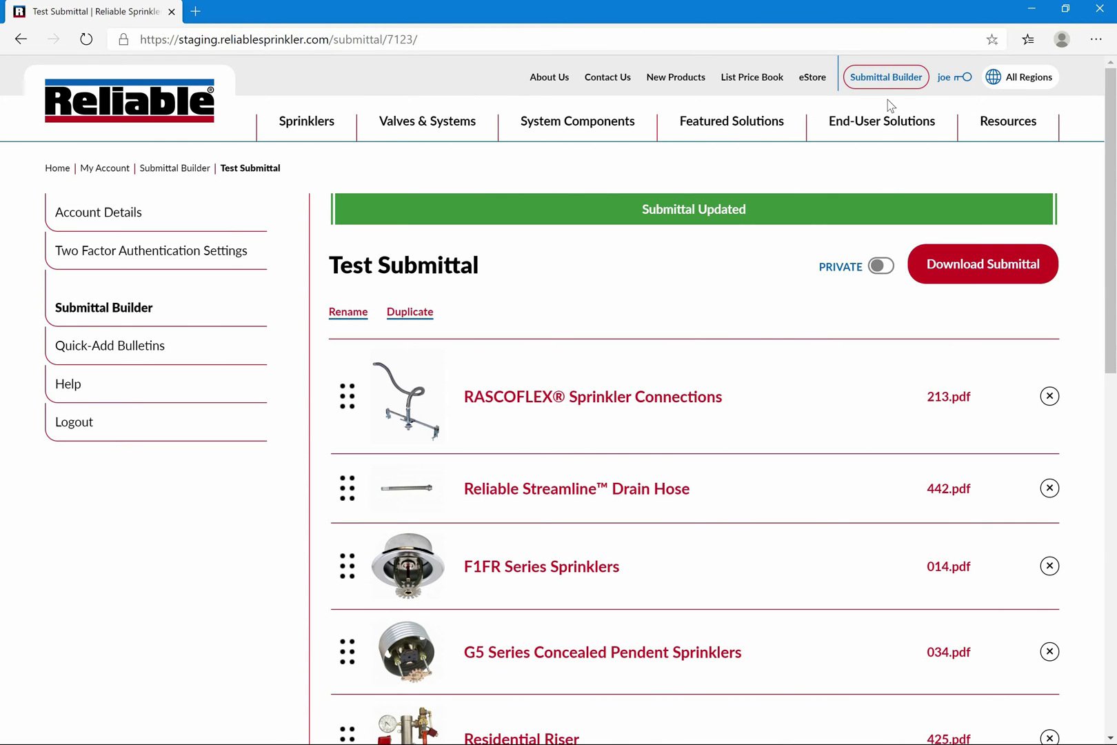
Tick the KFR56, F1FR-SS, F1FR56-300, F1FR LO, F3Res44 and Wall Wetting Patterns quick-add bulletins
click(886, 77)
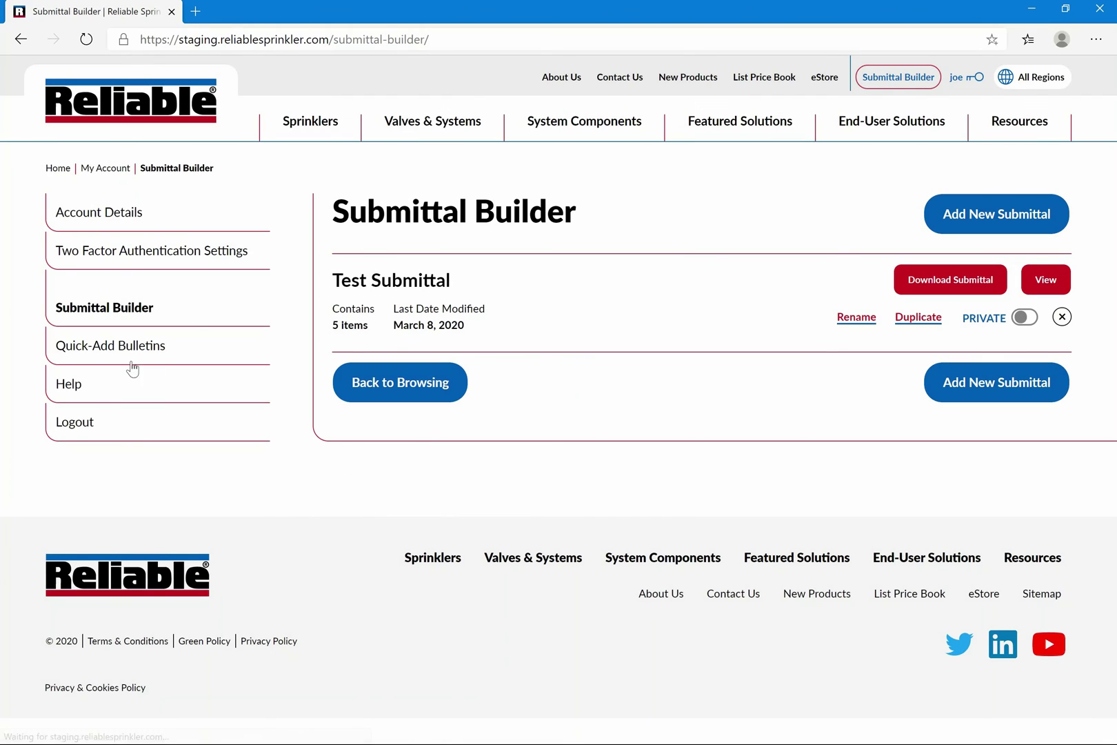
click(111, 347)
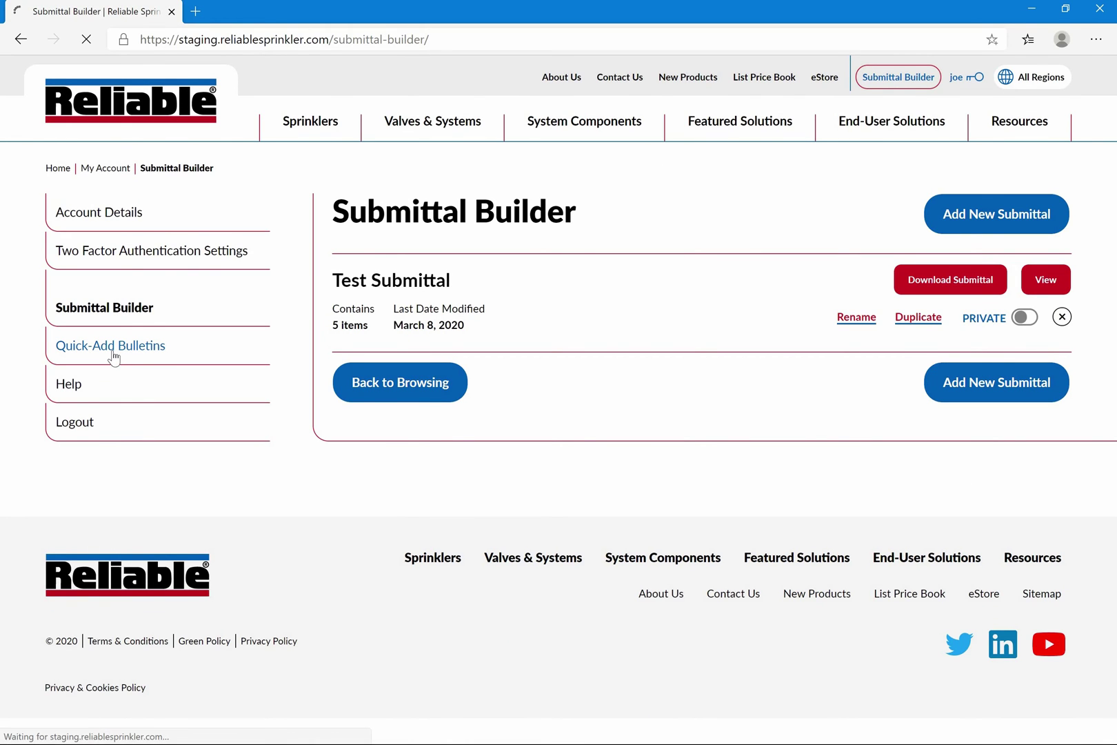
click(301, 382)
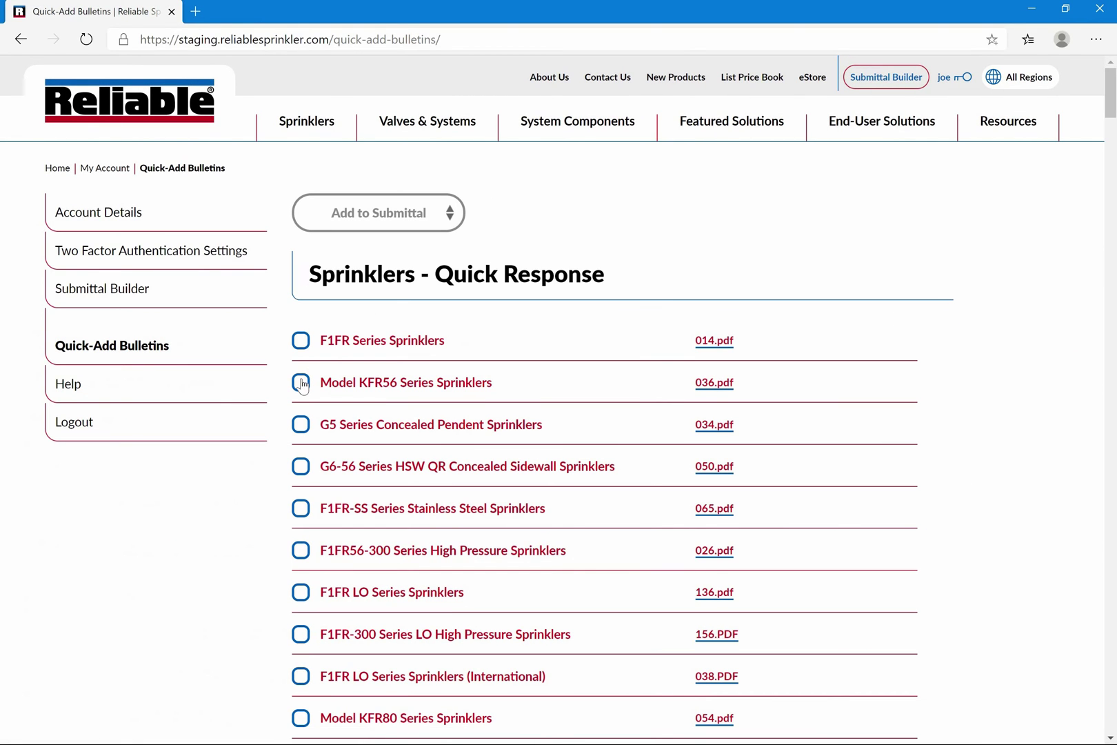
click(301, 508)
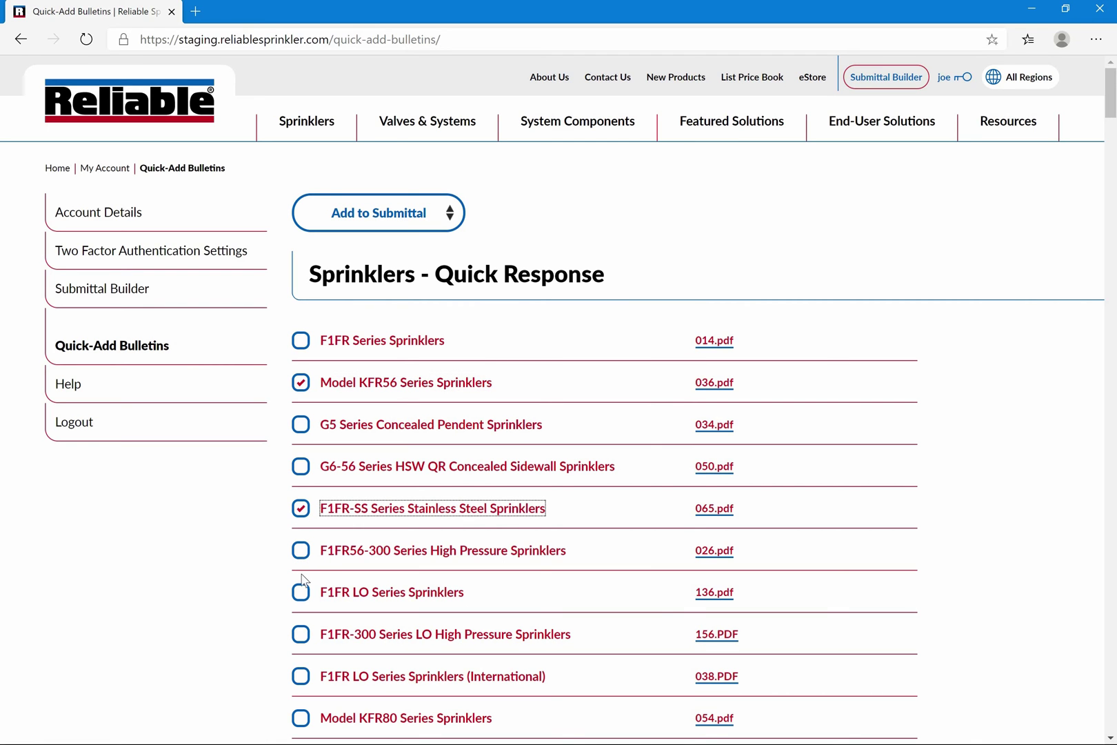
click(300, 550)
click(301, 591)
scroll(393, 585, down, 6)
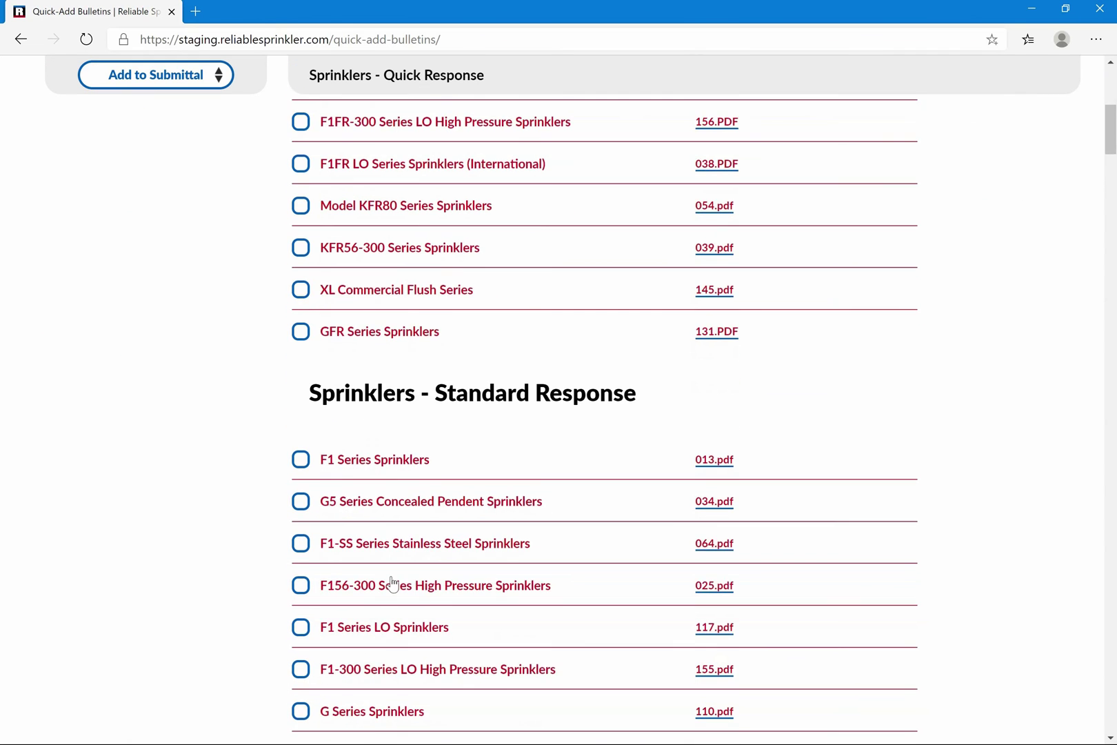
scroll(393, 585, down, 16)
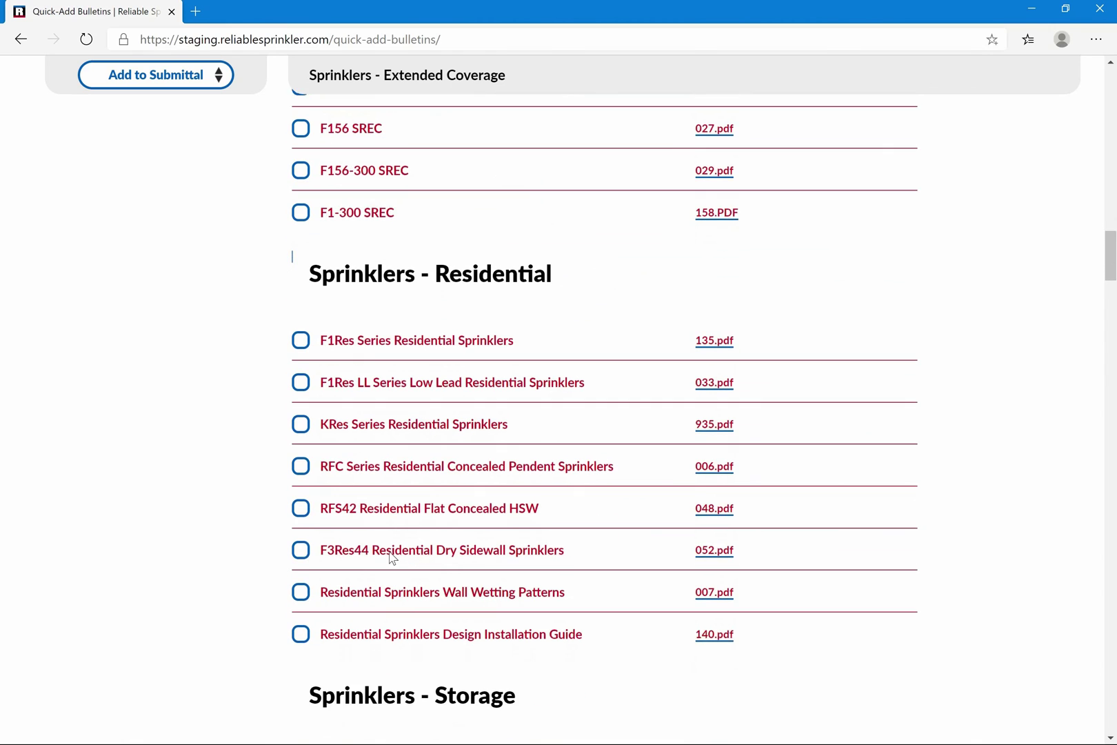
click(300, 537)
click(301, 579)
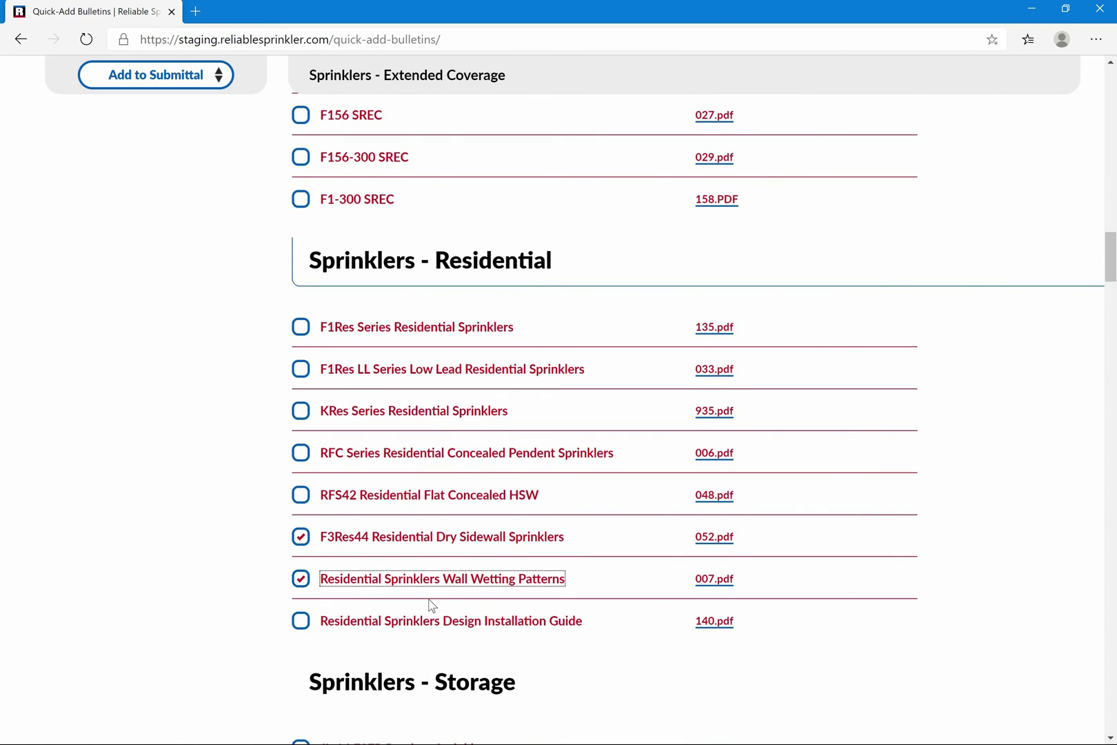
Also tick G Swing Check, add the checked bulletins to Test Submittal, and view it
scroll(429, 606, down, 14)
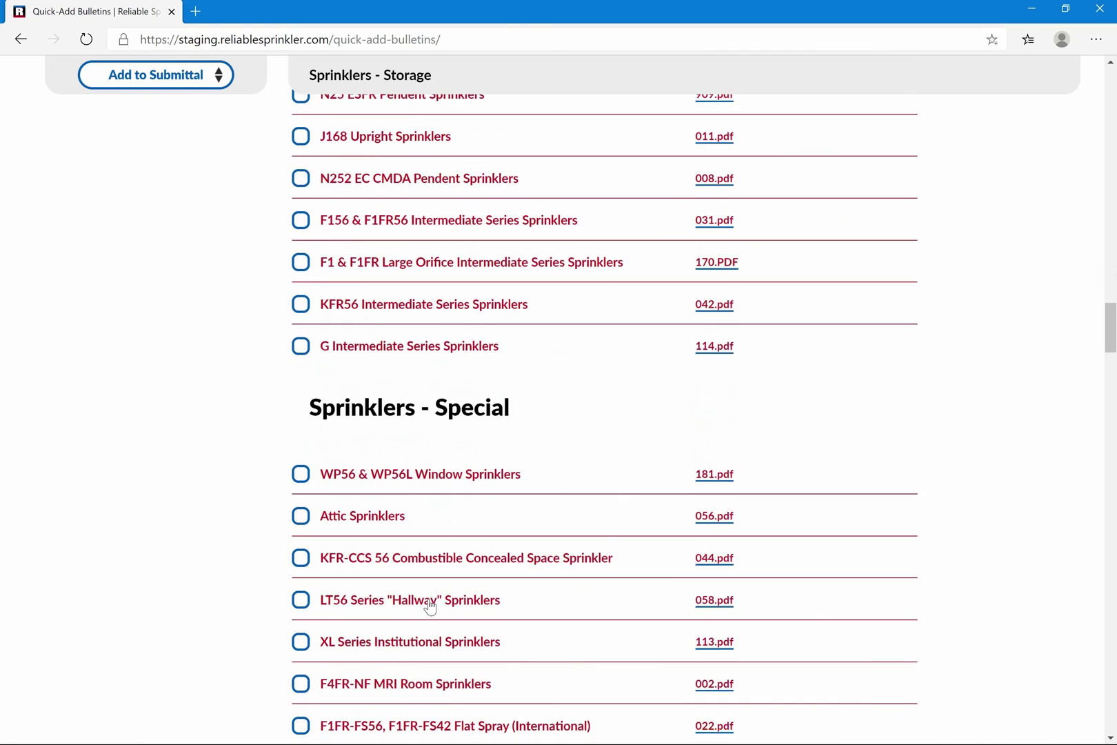
scroll(431, 605, down, 15)
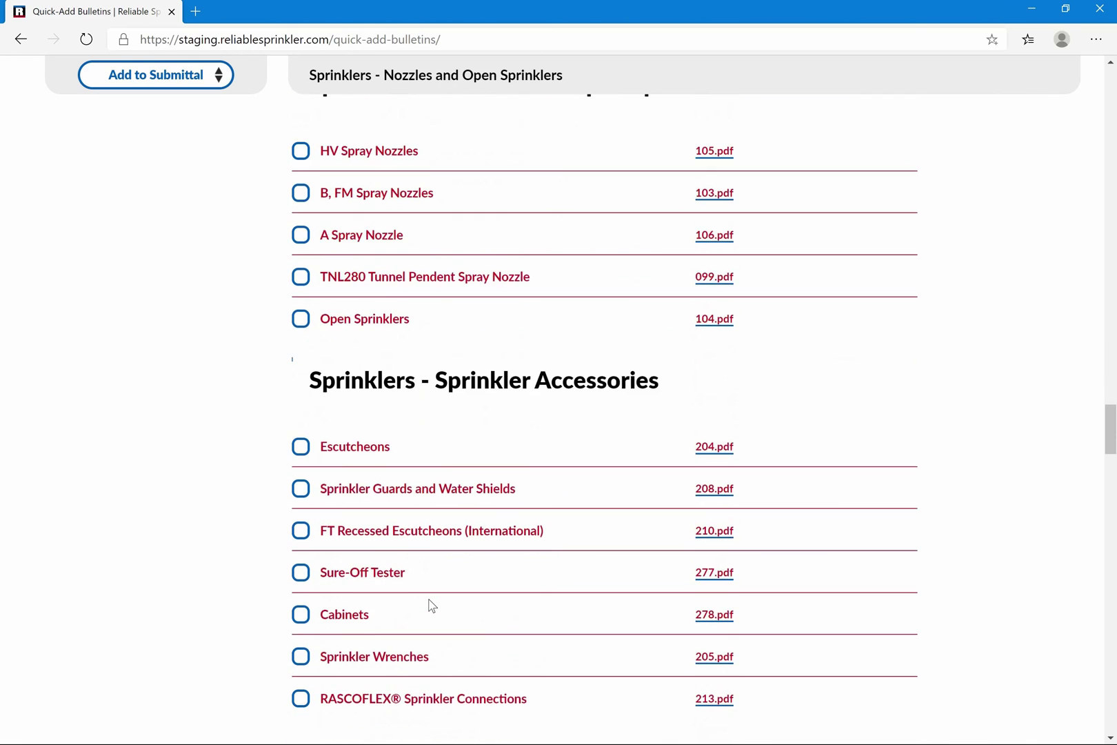
scroll(429, 606, down, 2)
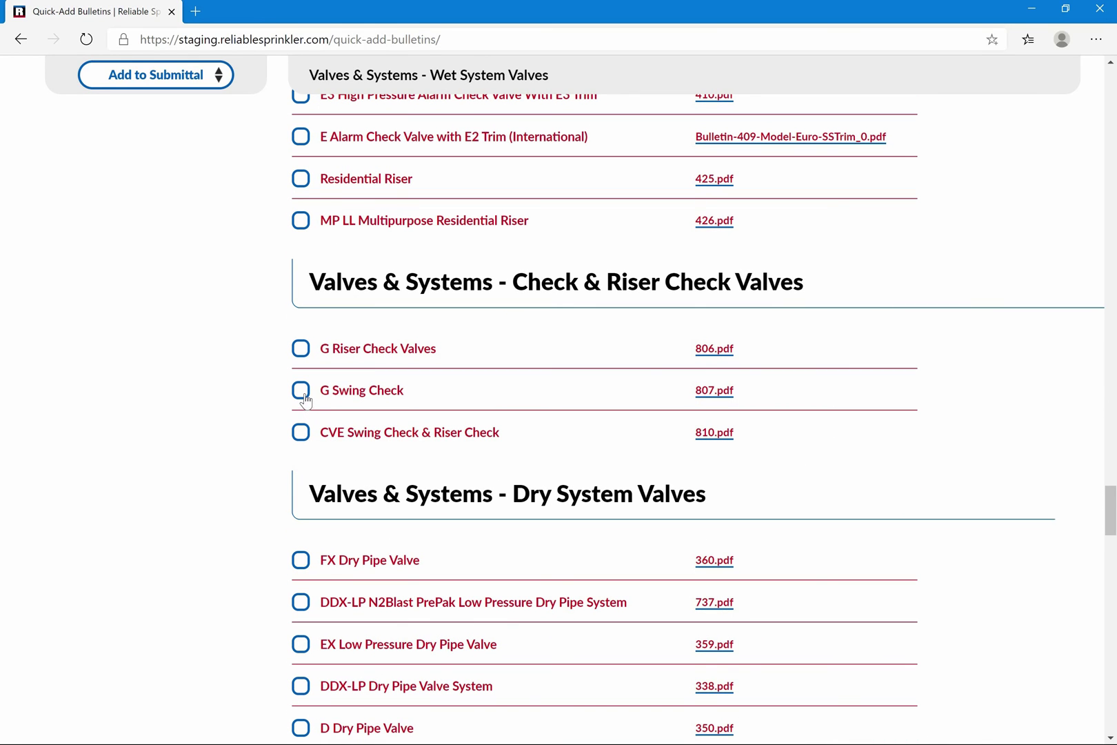
click(301, 391)
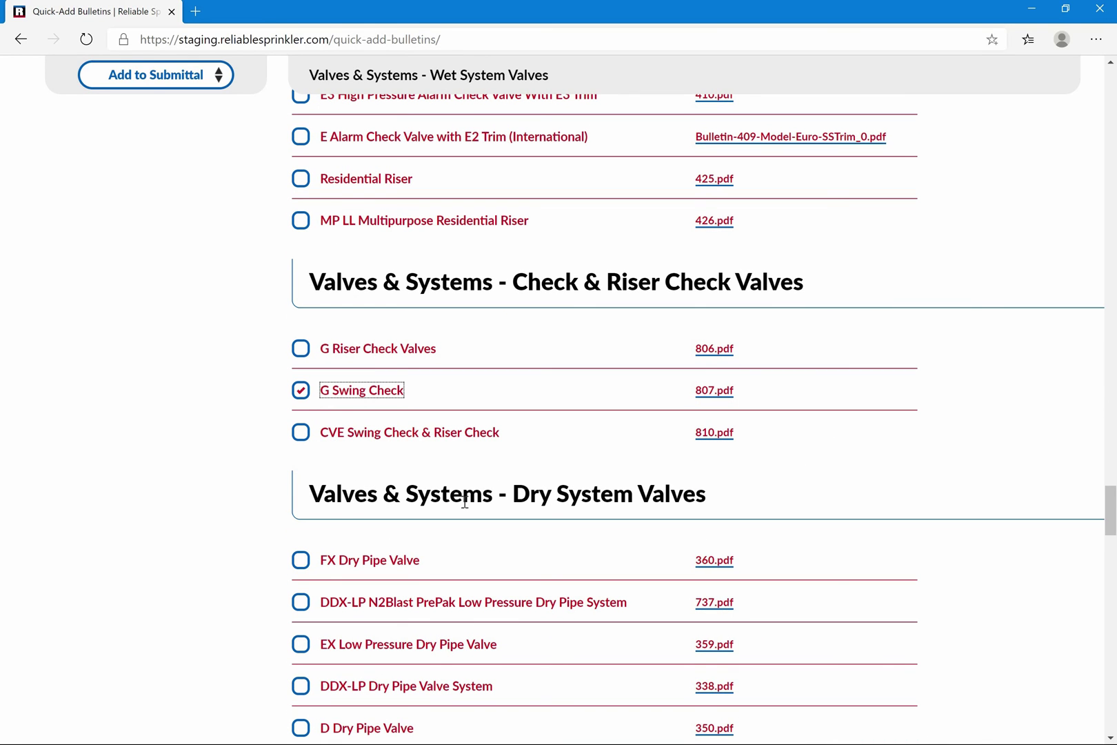
click(152, 84)
click(164, 171)
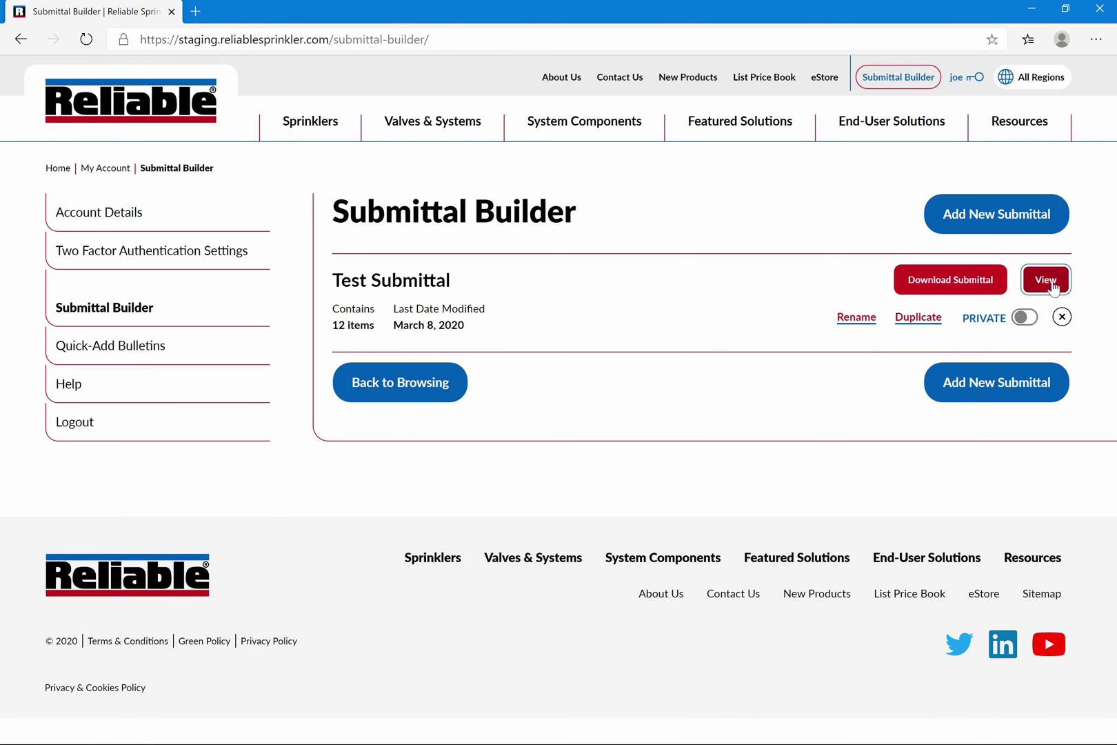
click(1046, 280)
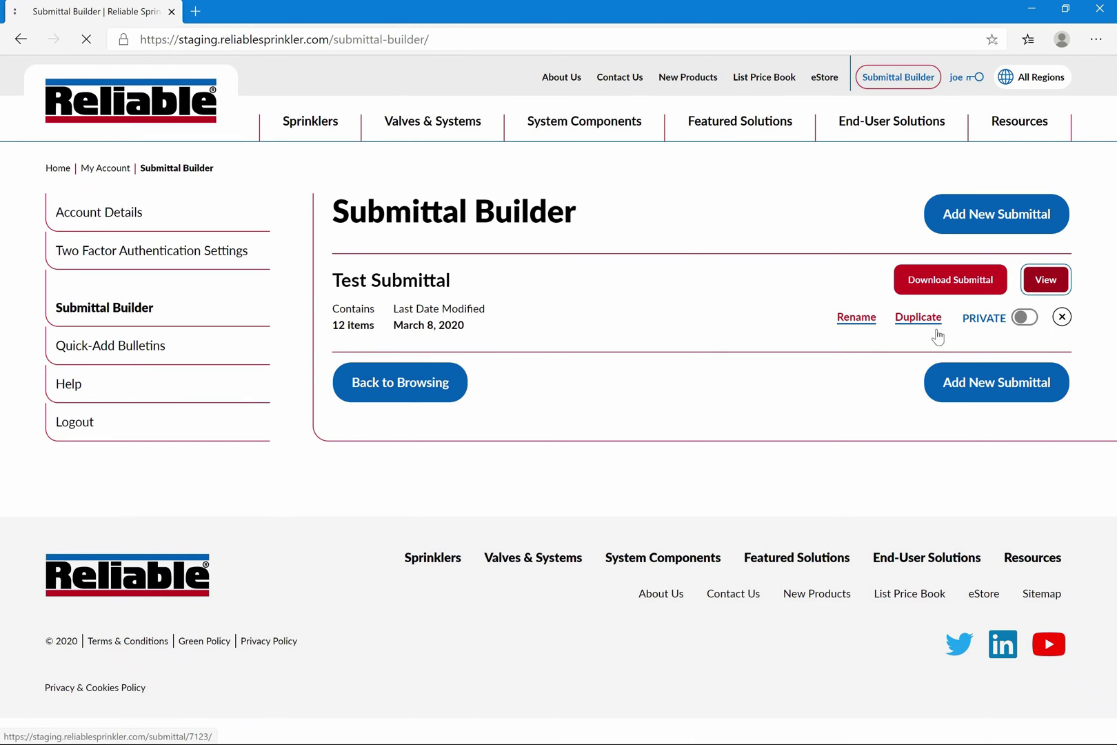
Drag G Swing Check up to follow Model KFR56 Series Sprinklers and update the submittal
scroll(659, 457, down, 13)
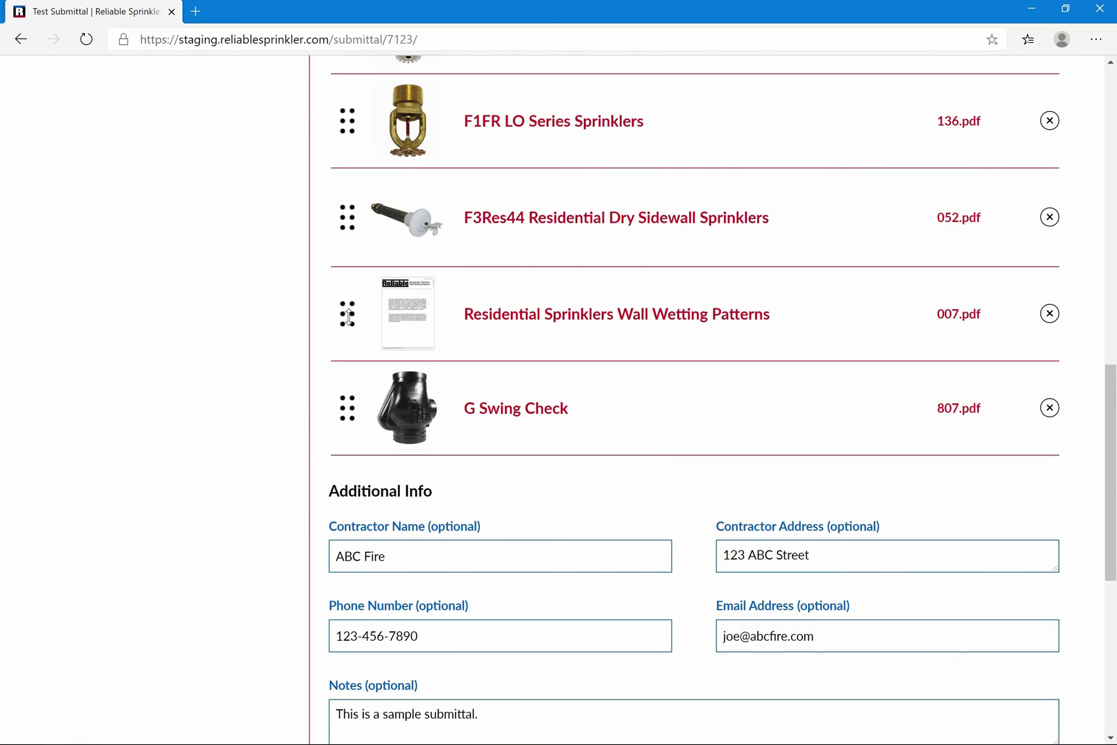
drag(349, 414, 349, 316)
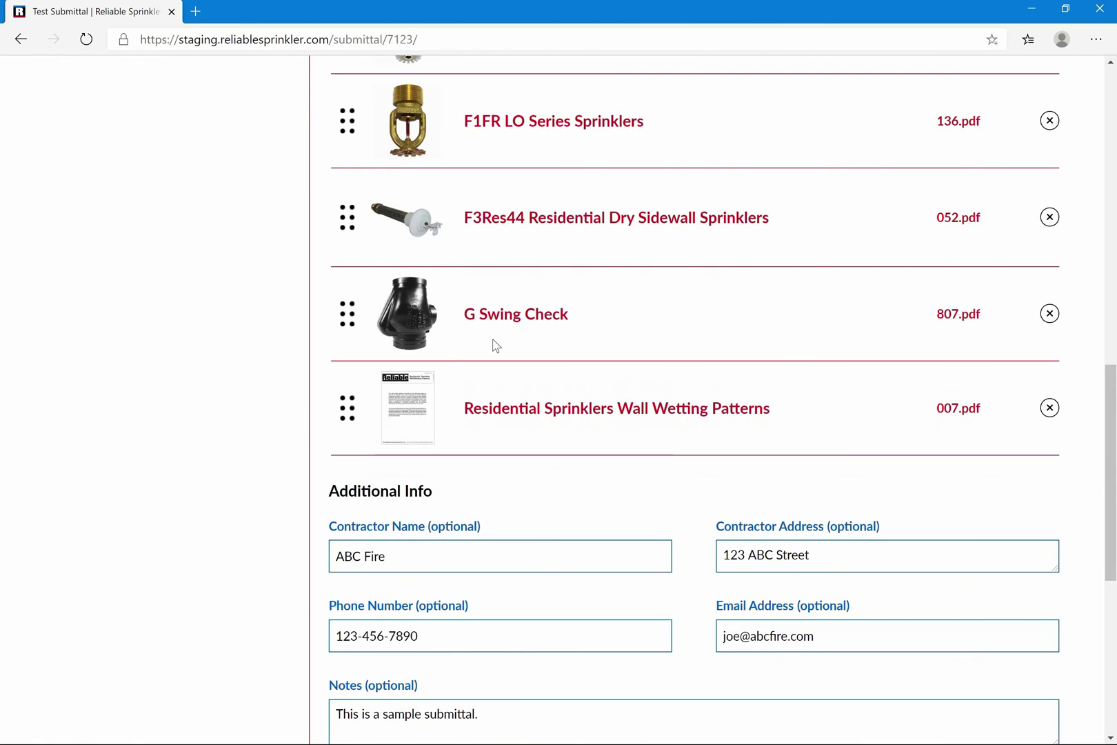
scroll(495, 345, up, 2)
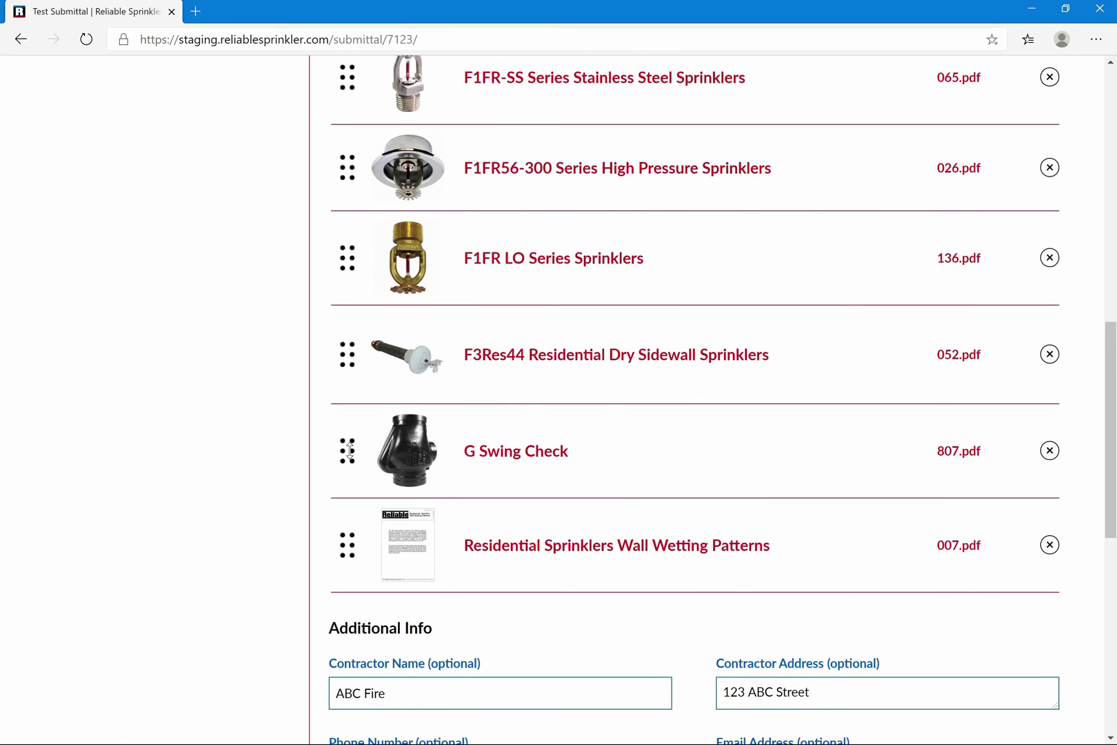
drag(349, 451, 373, 110)
drag(371, 97, 381, 146)
scroll(638, 290, down, 10)
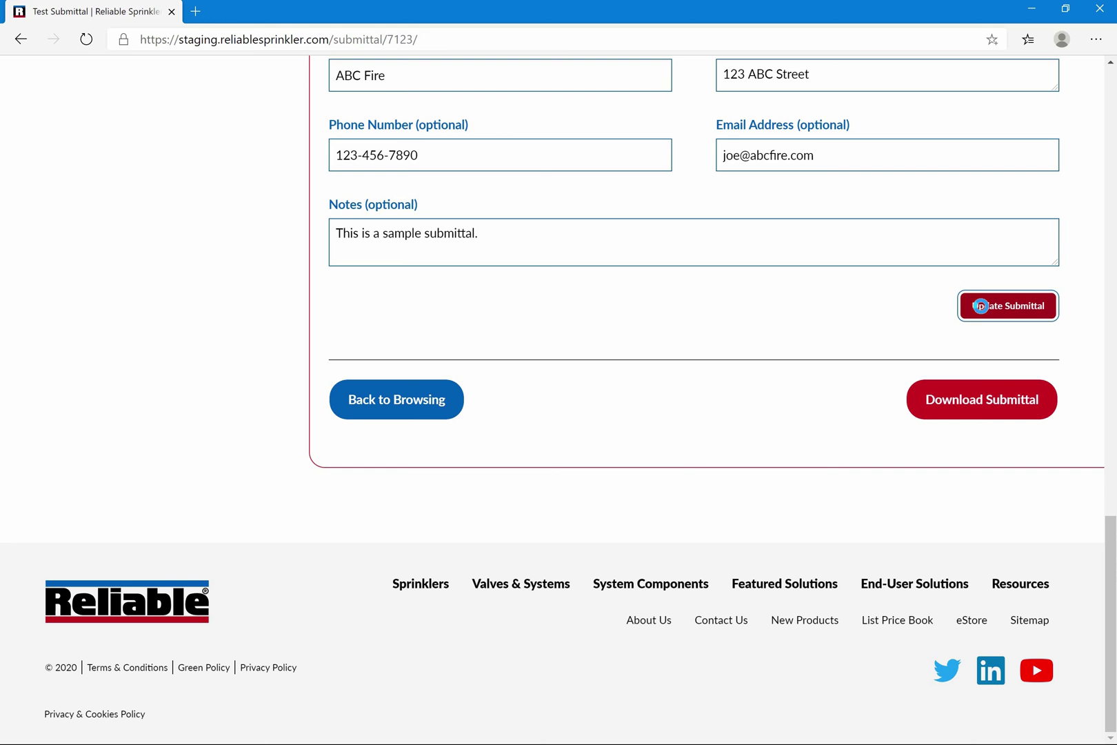
click(977, 306)
Download the Test Submittal as a PDF and open it in Edge's PDF viewer
click(959, 452)
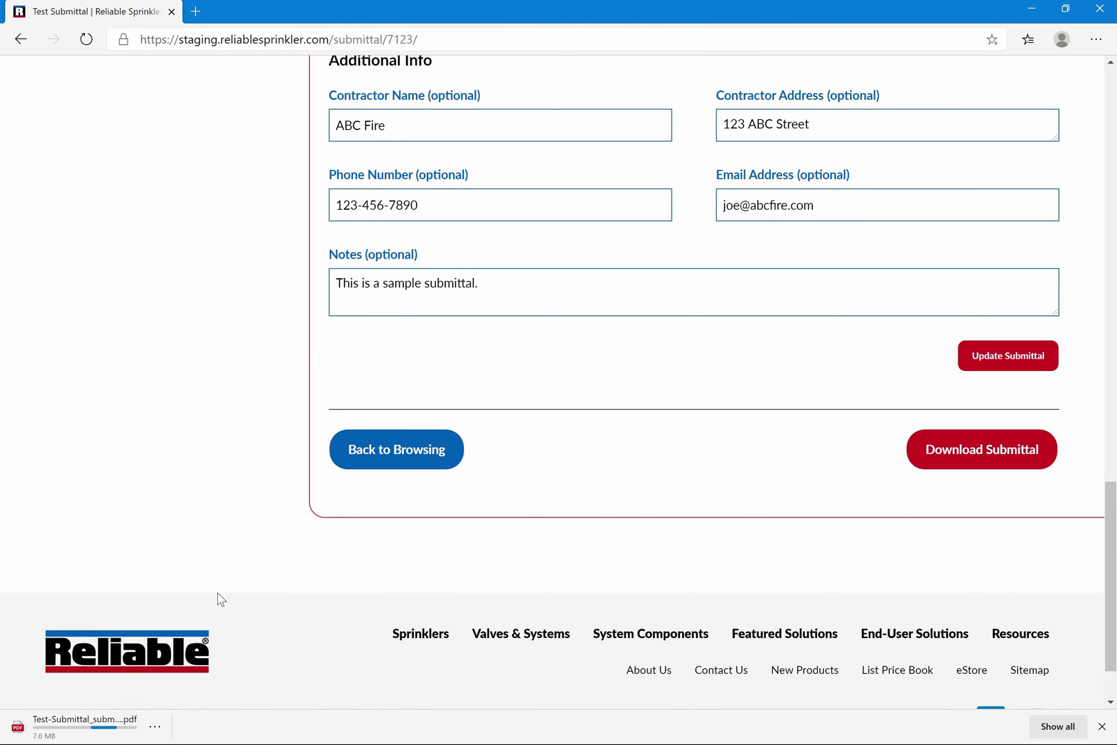
click(74, 730)
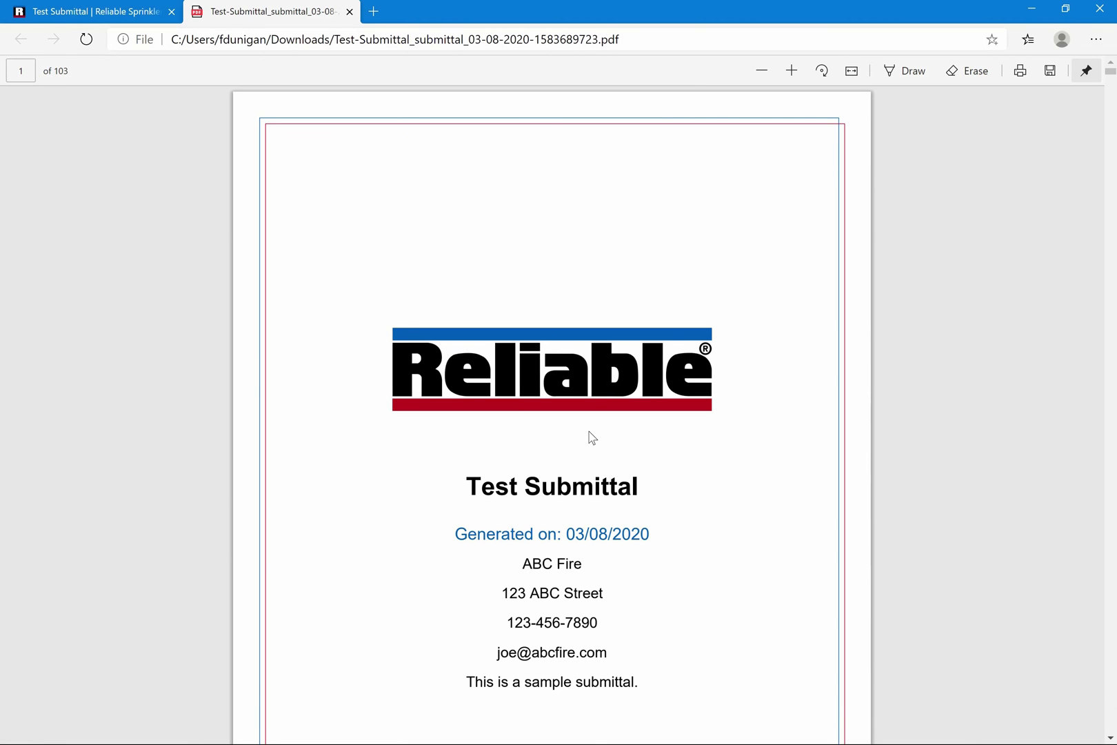
scroll(591, 437, down, 4)
scroll(591, 437, down, 6)
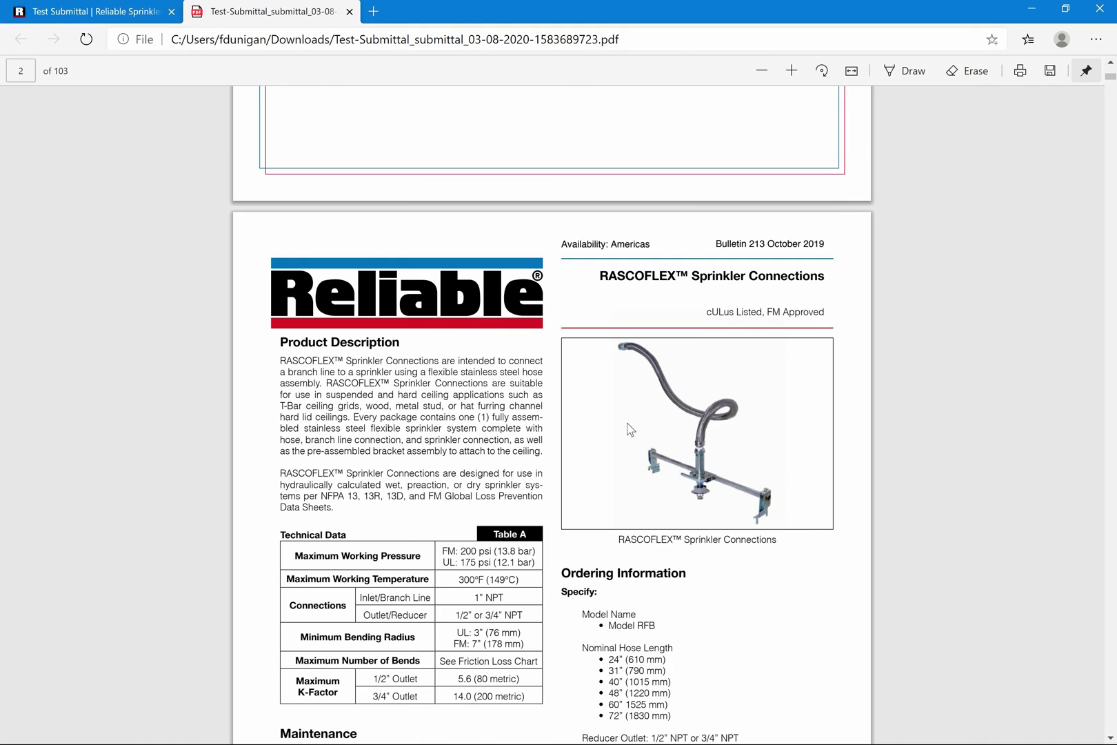
scroll(629, 429, down, 3)
Jump to page 103, review the final pages, then close the PDF tab
key(End)
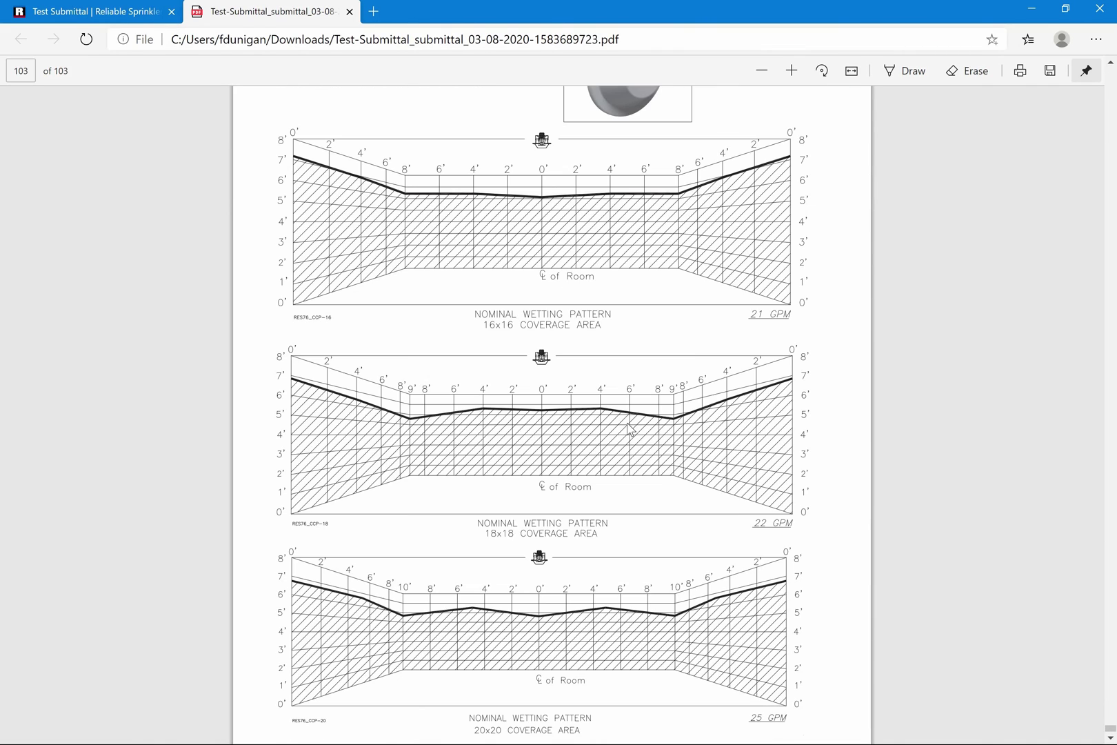
scroll(629, 429, up, 6)
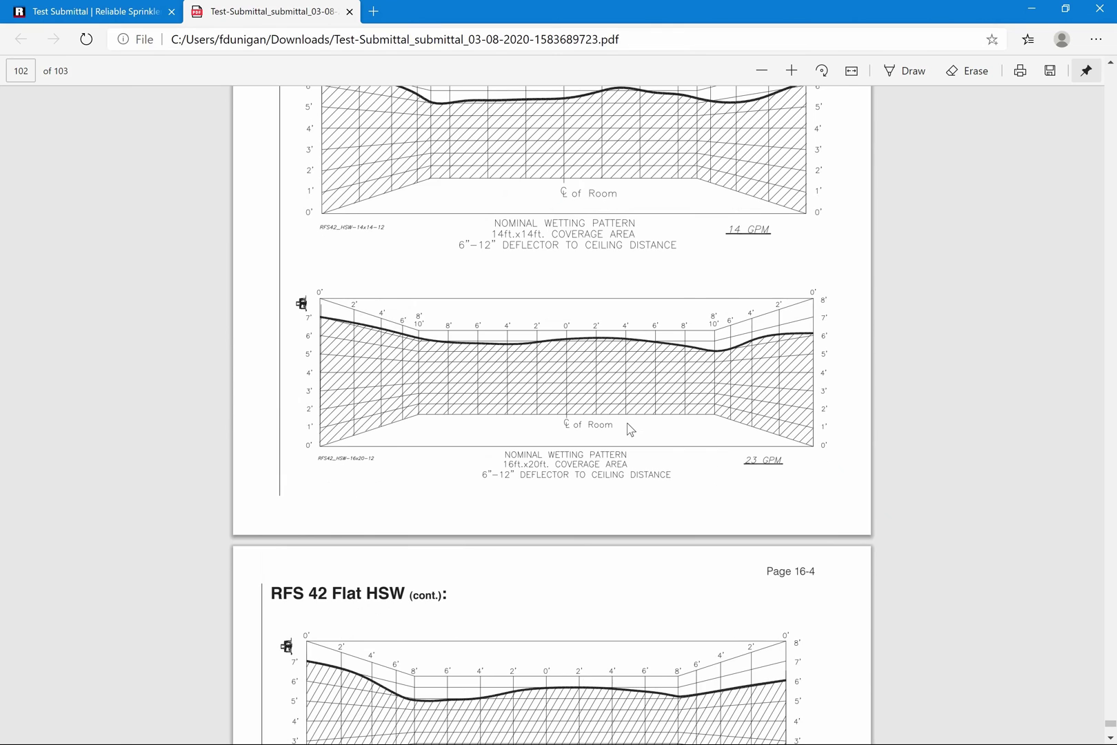
scroll(629, 429, up, 12)
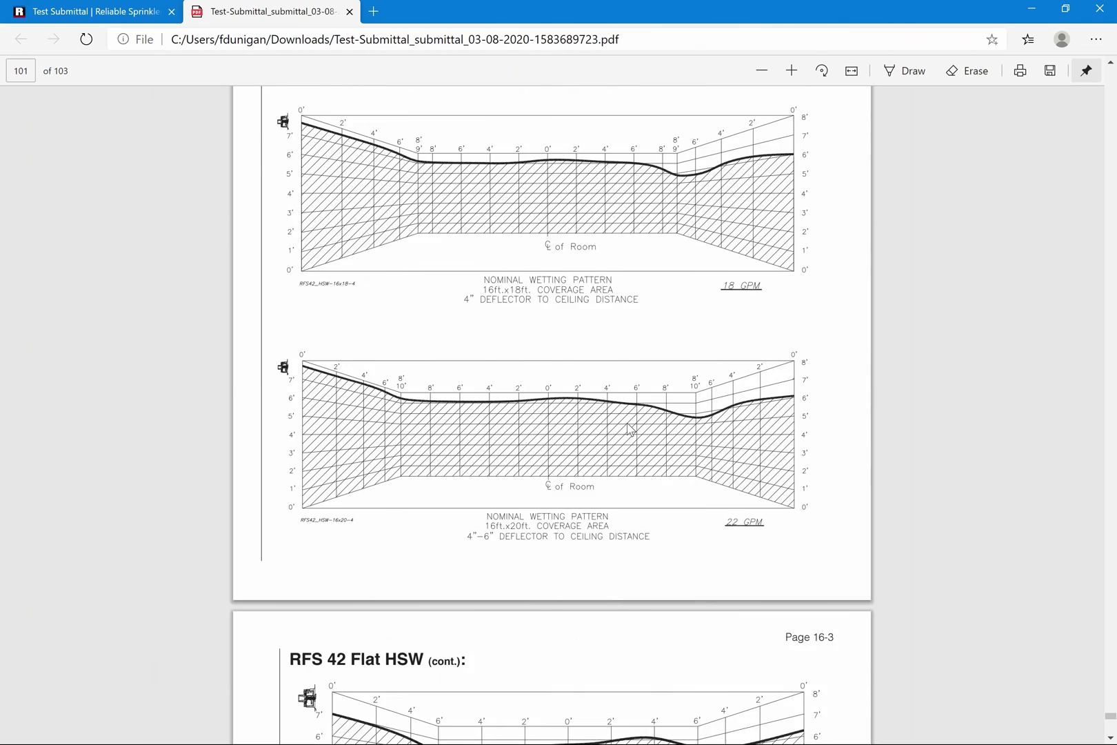
click(350, 11)
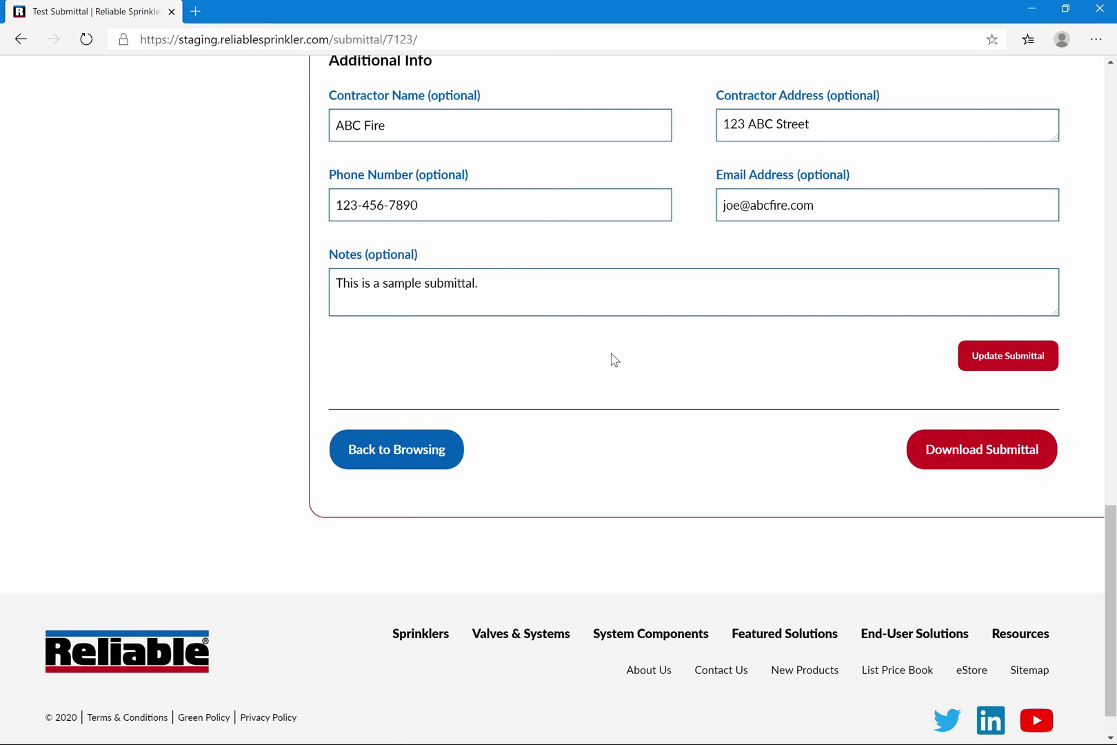
Switch the Test Submittal from PRIVATE to PUBLIC
scroll(614, 359, up, 9)
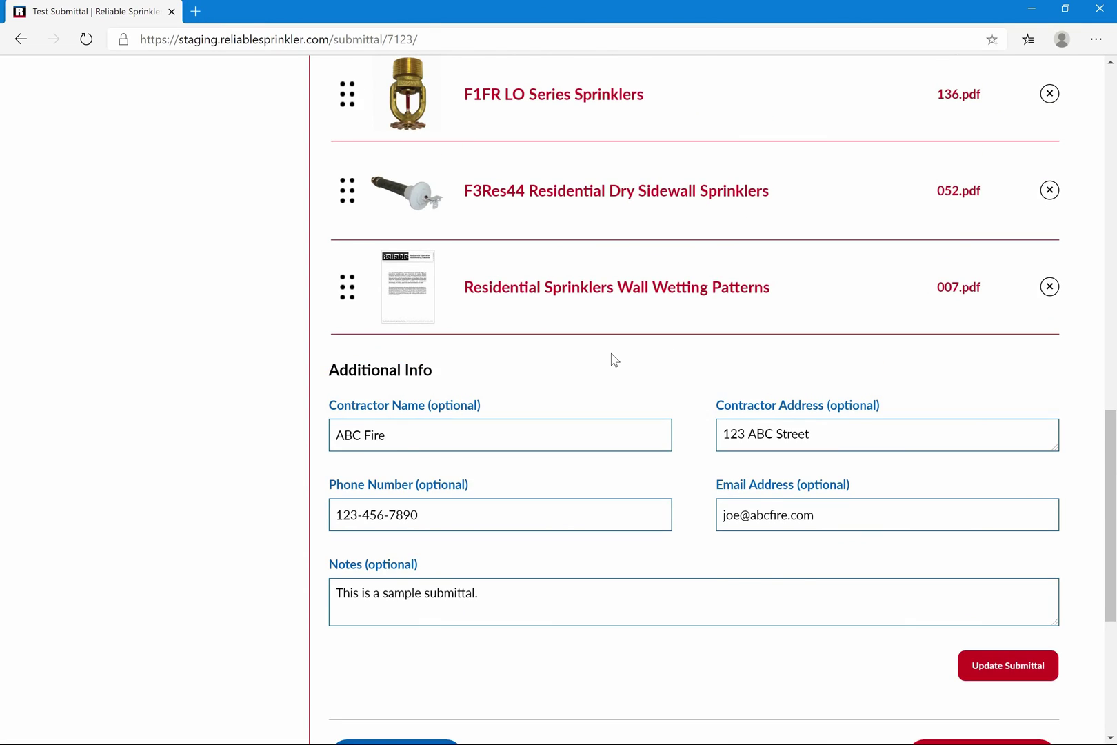
scroll(615, 360, up, 10)
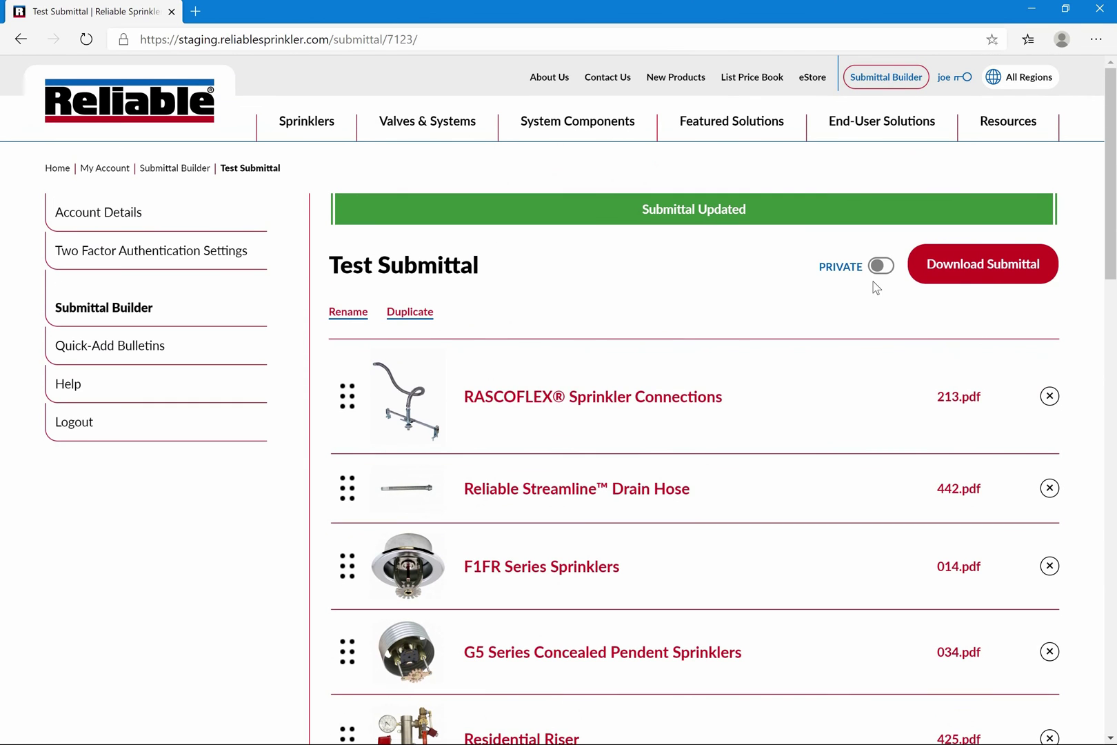
click(881, 267)
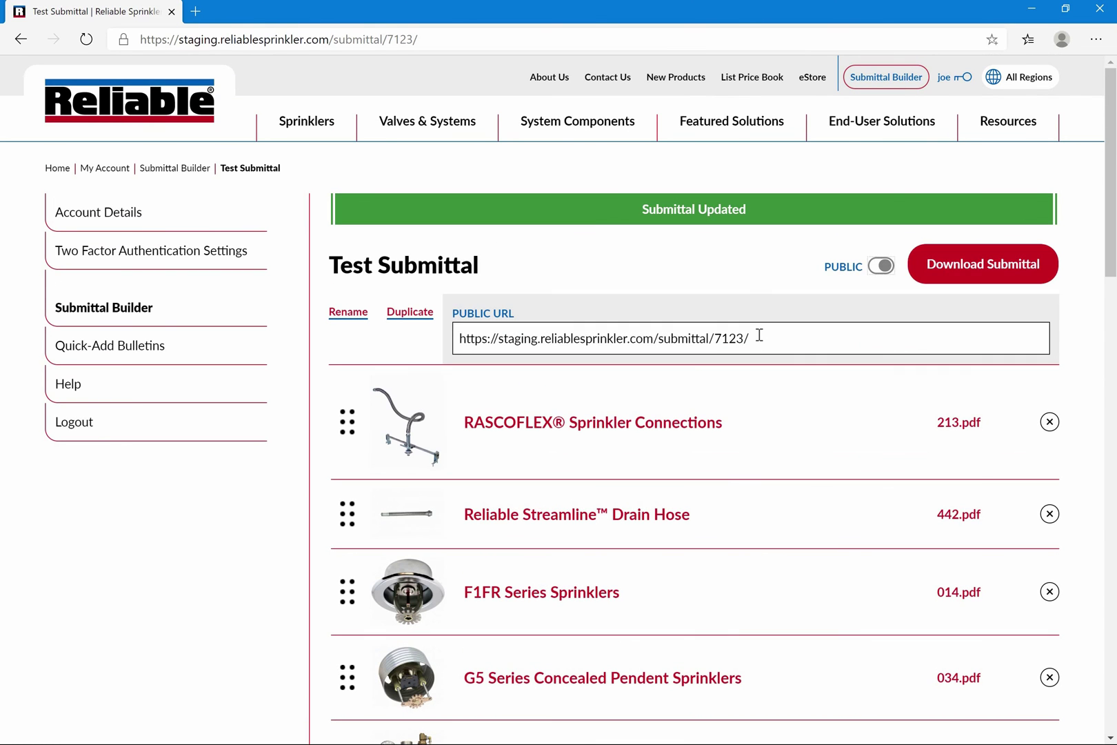
Copy the submittal's public URL and log out of the account
click(760, 337)
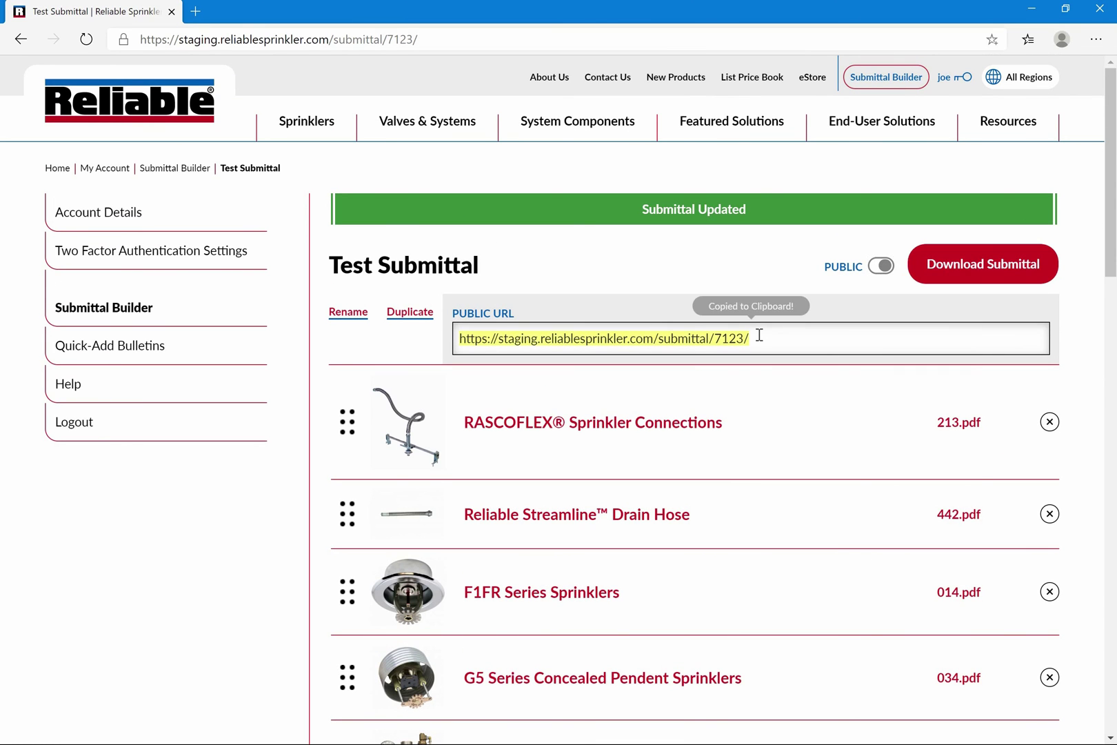
right_click(696, 338)
click(735, 351)
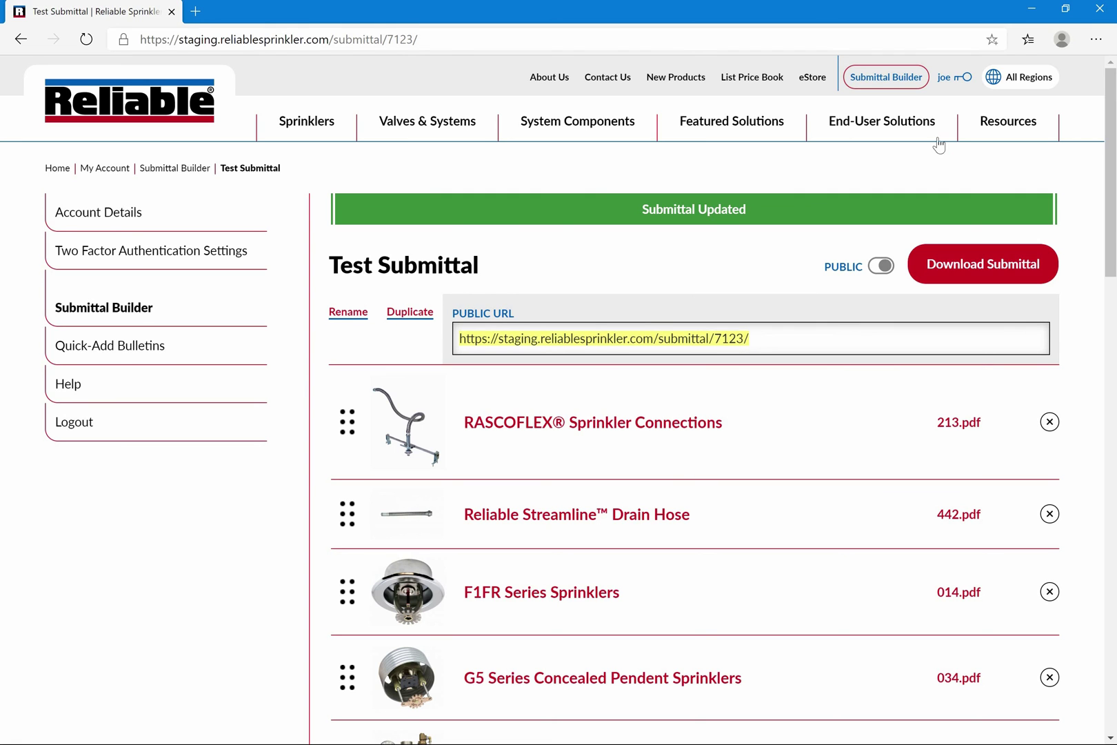
click(956, 77)
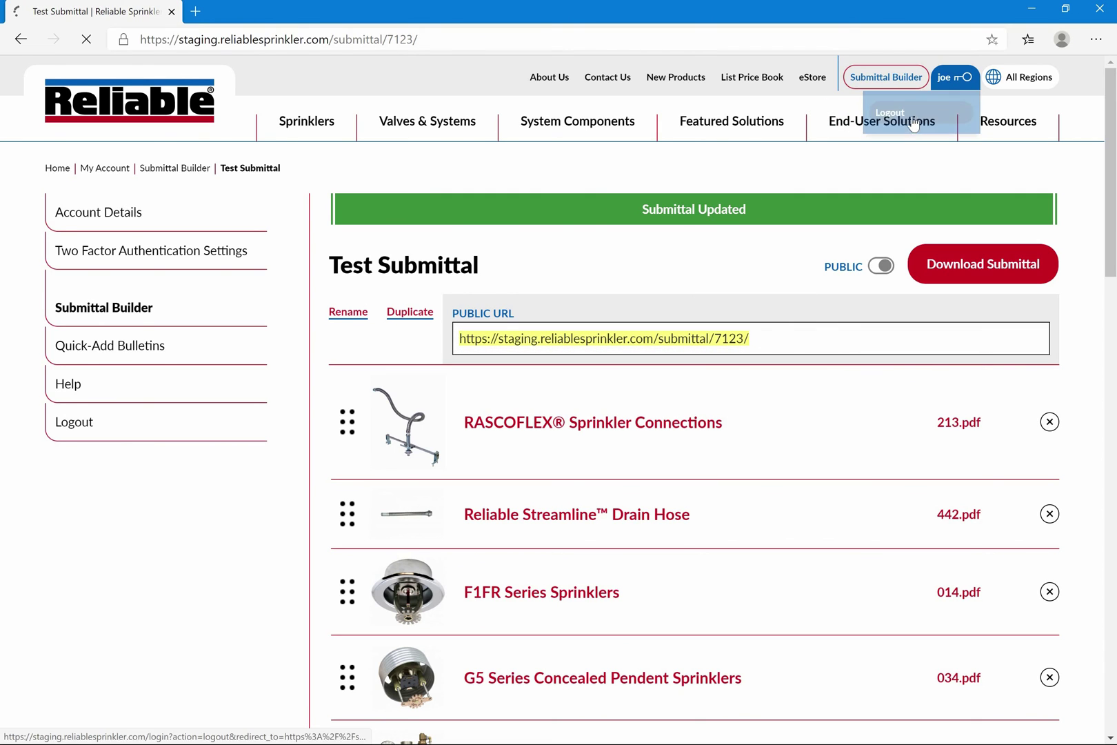
click(891, 111)
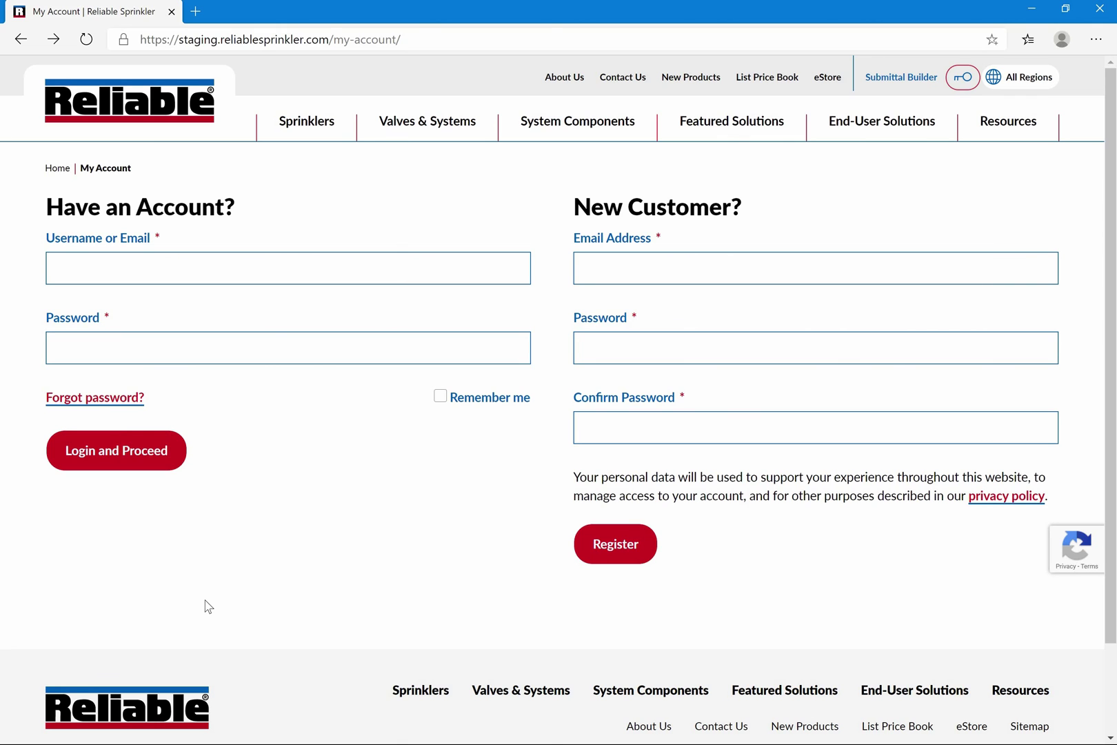
Load the copied public submittal URL in a new InPrivate window
key(ctrl+shift+n)
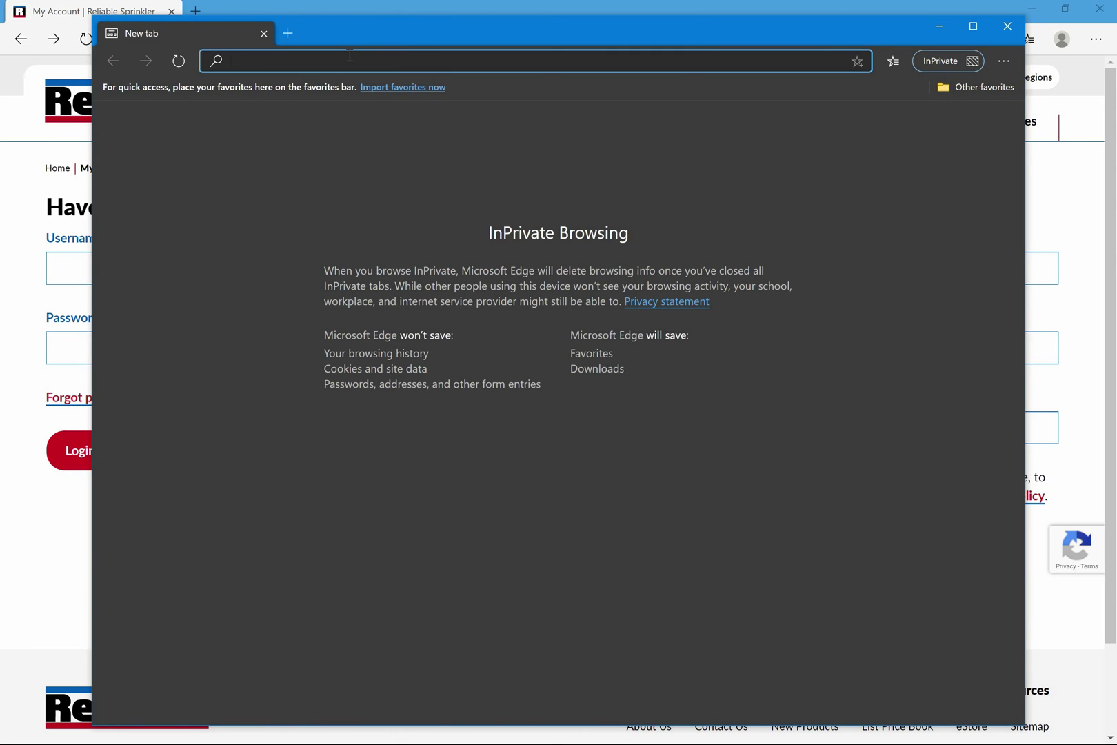
key(ctrl+v)
key(Return)
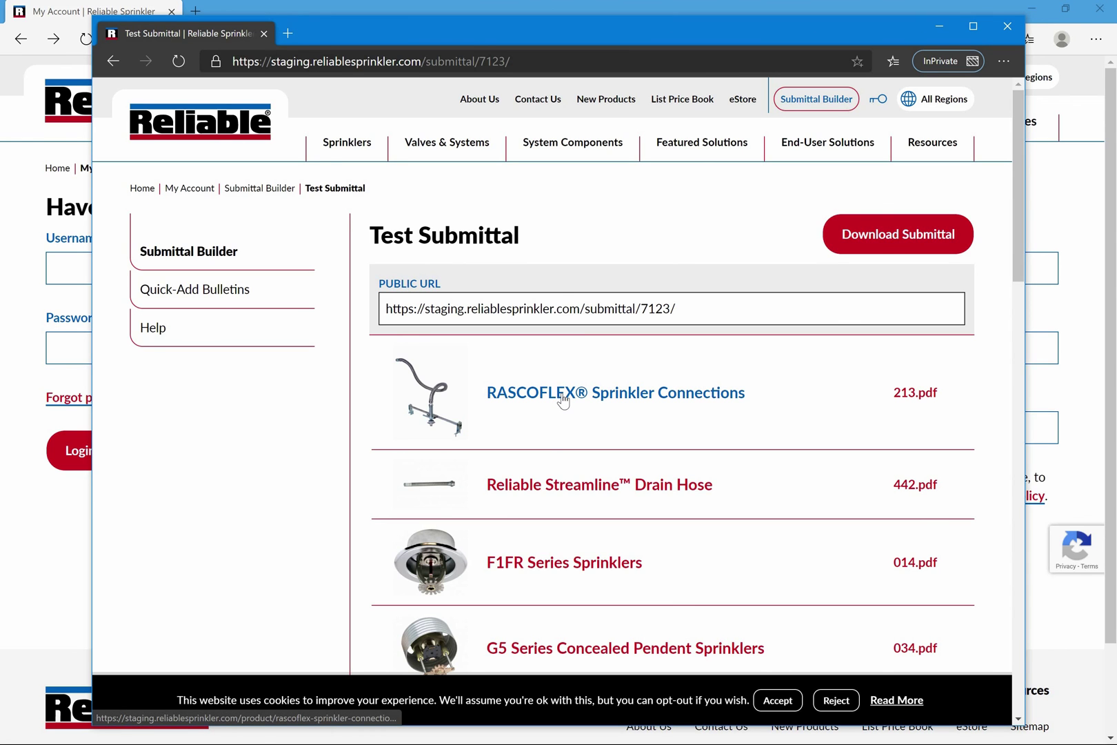
Download the public submittal PDF, close the InPrivate window, and return to the Reliable home page
scroll(563, 400, down, 14)
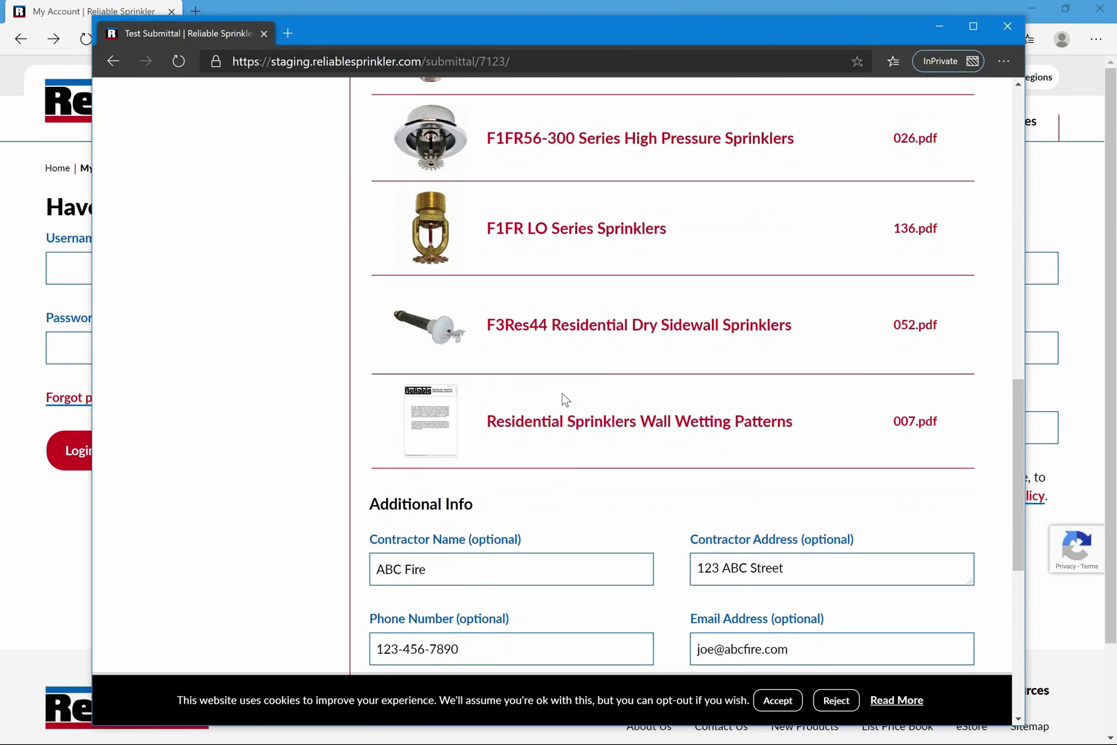
scroll(563, 400, down, 3)
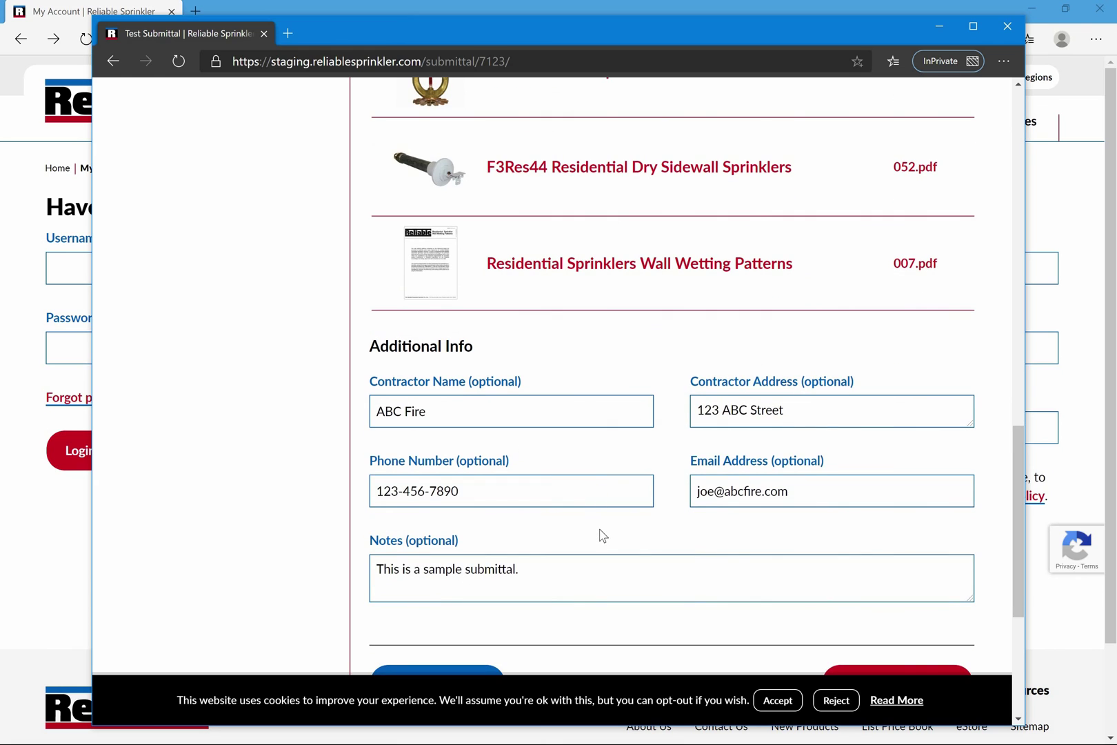
scroll(603, 536, down, 4)
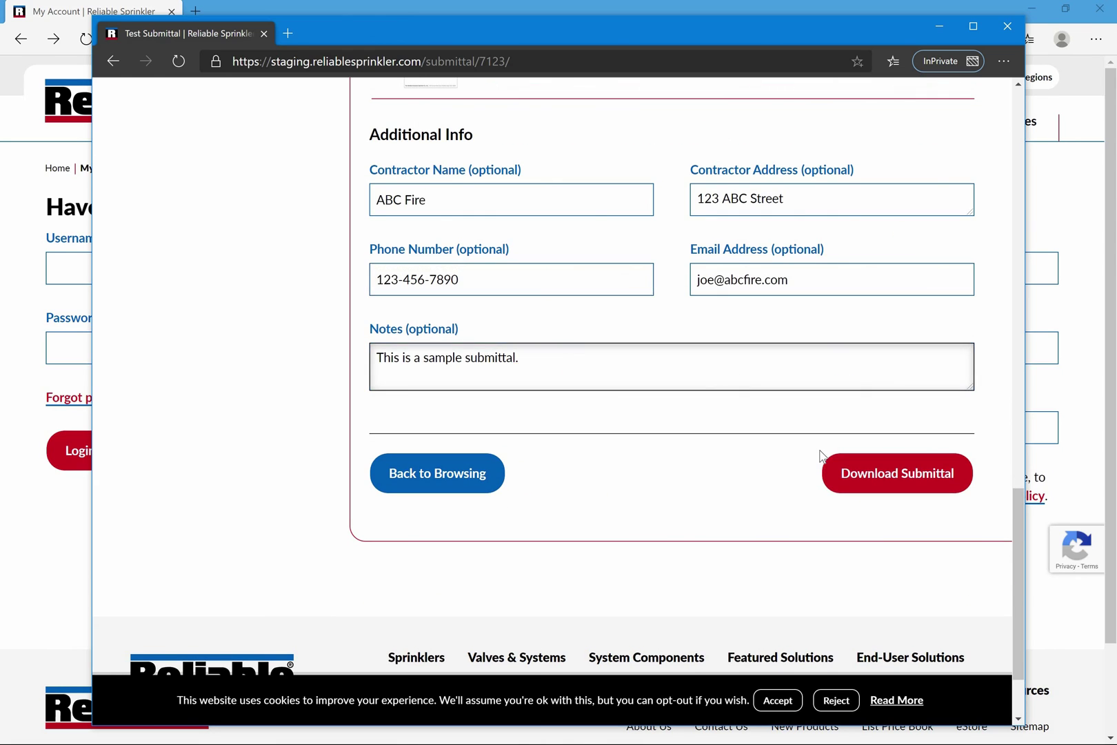
click(894, 475)
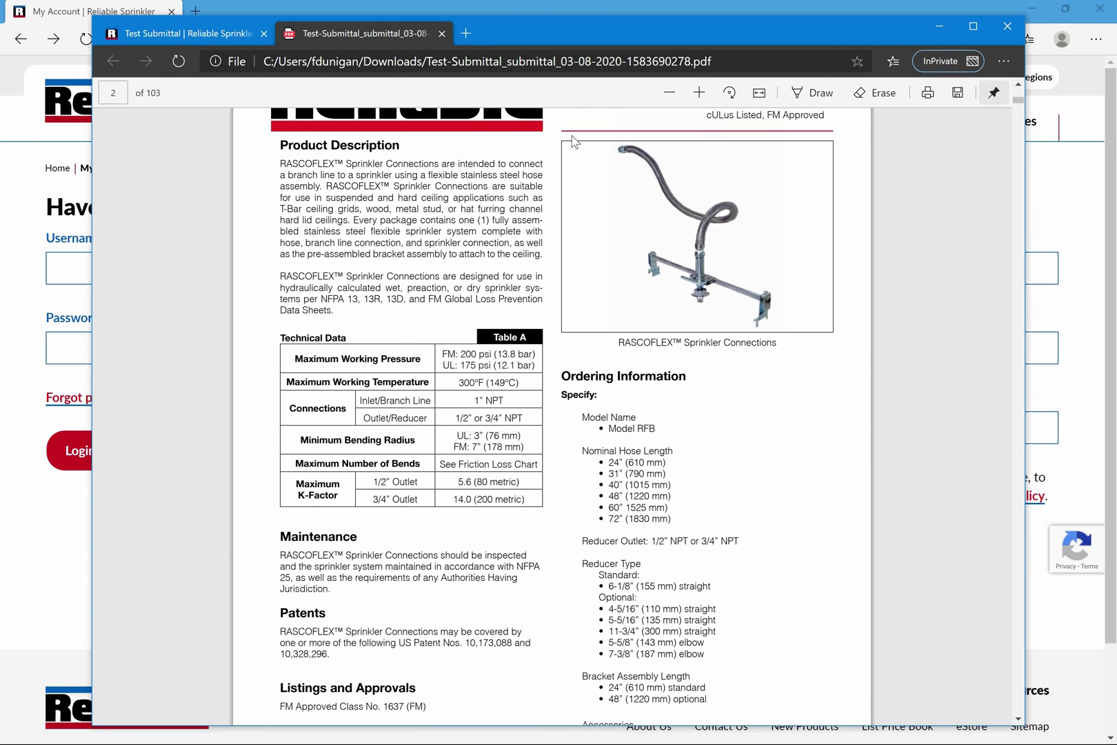
click(1008, 27)
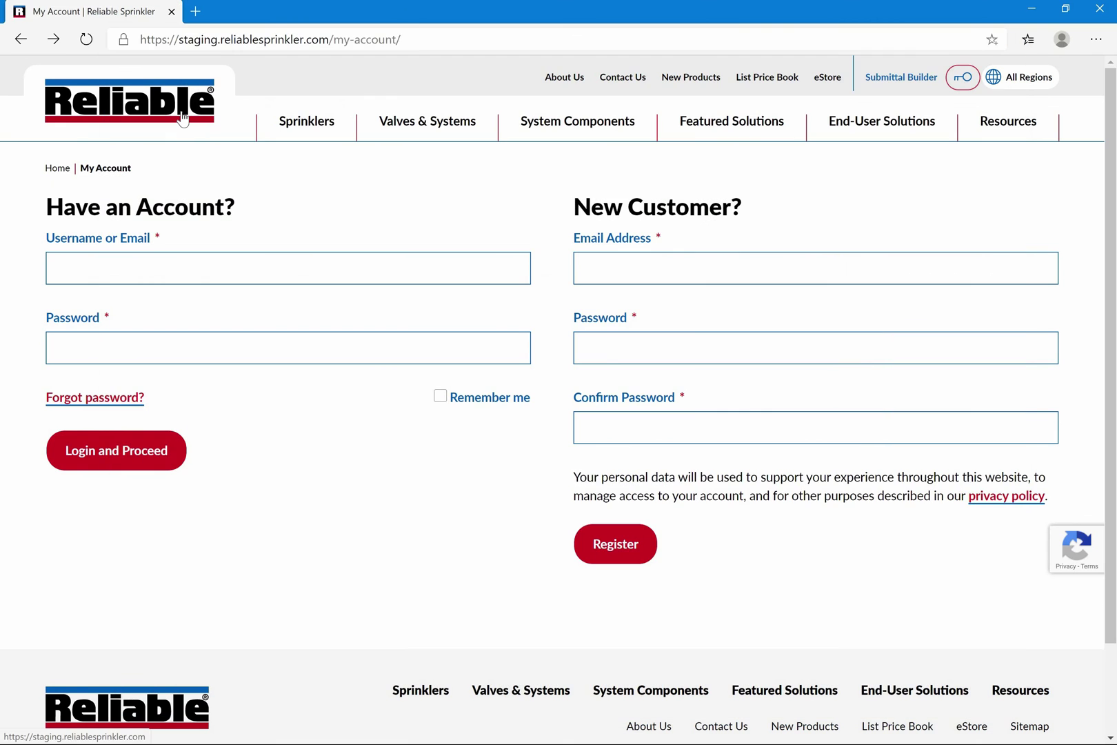
click(183, 118)
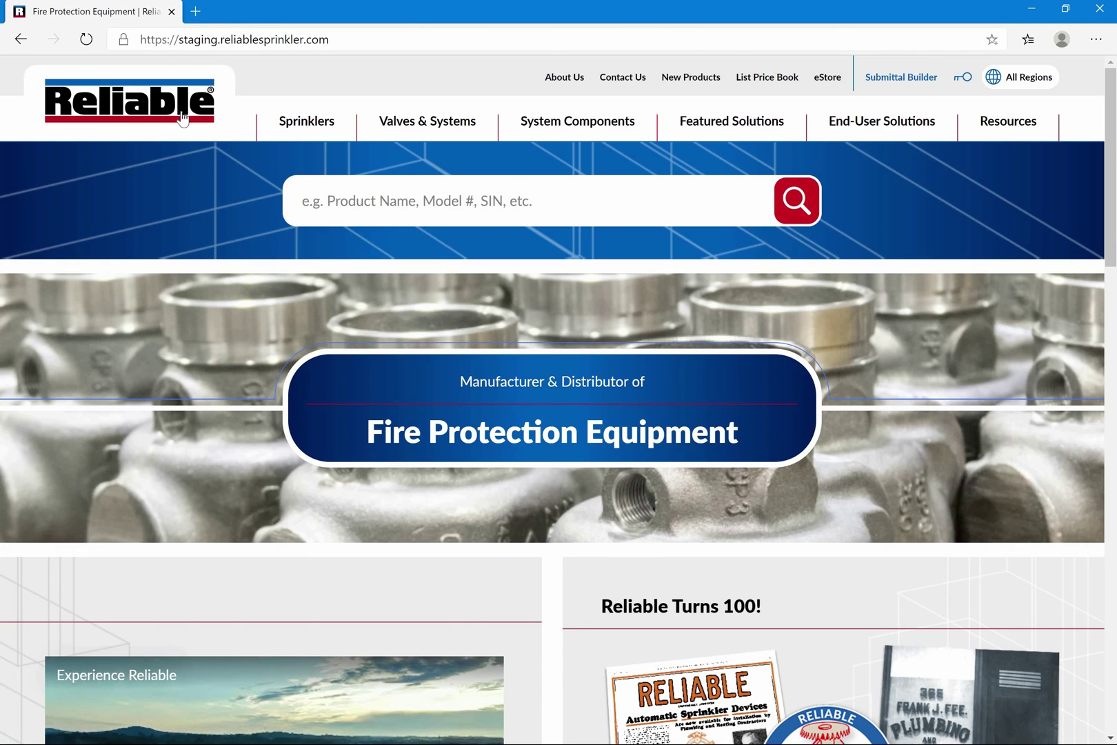